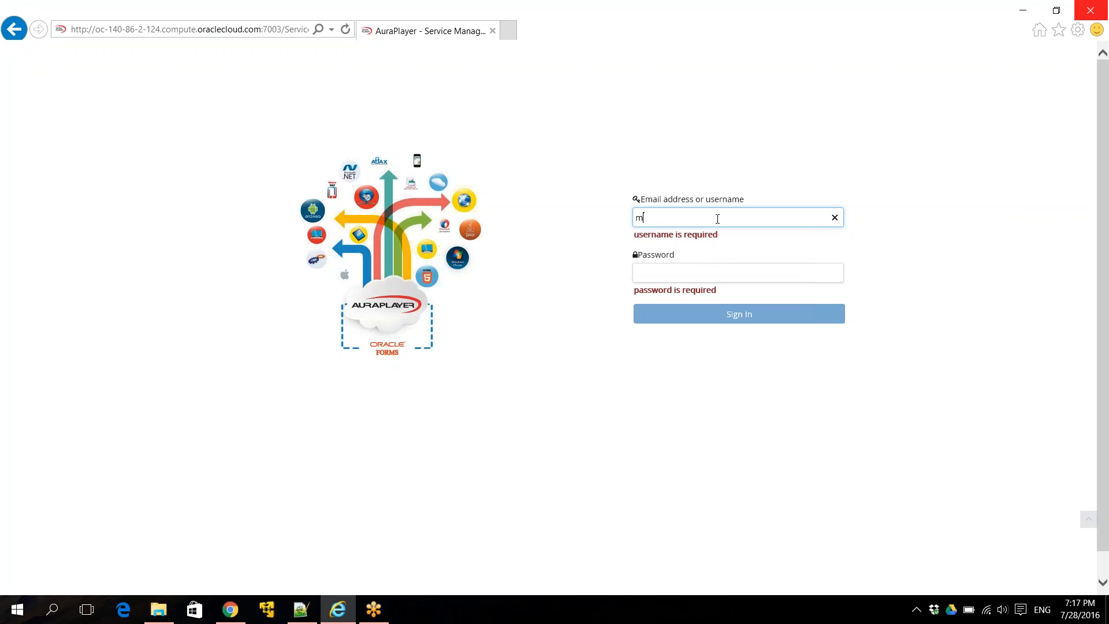
- Sign in to Service Manager with the manager user name and its password
key(Tab)
text(manager)
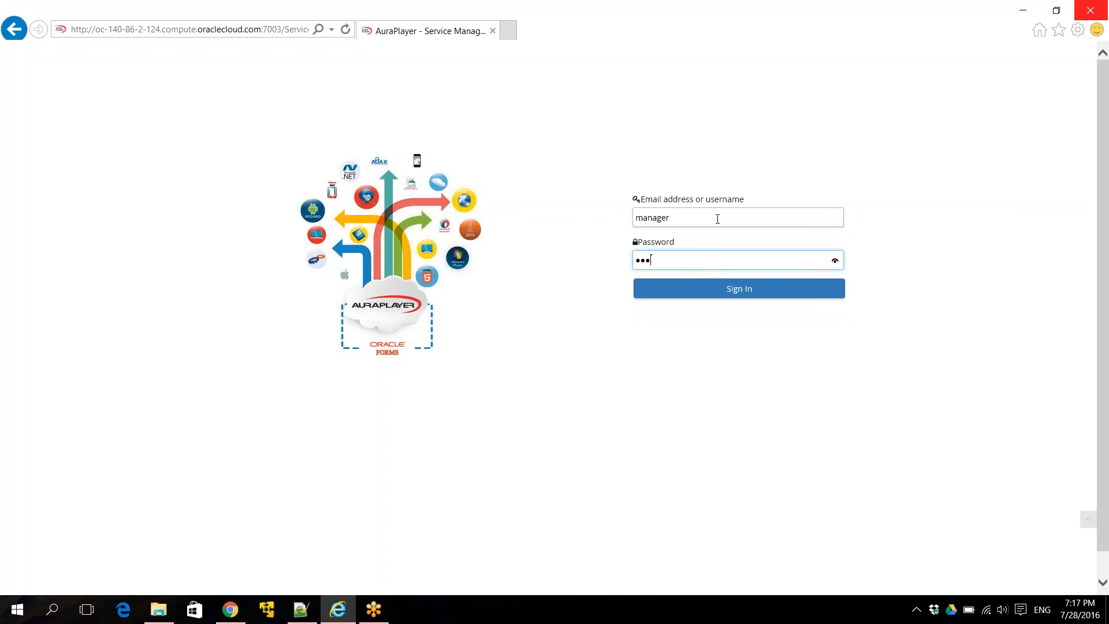
text(123)
key(Return)
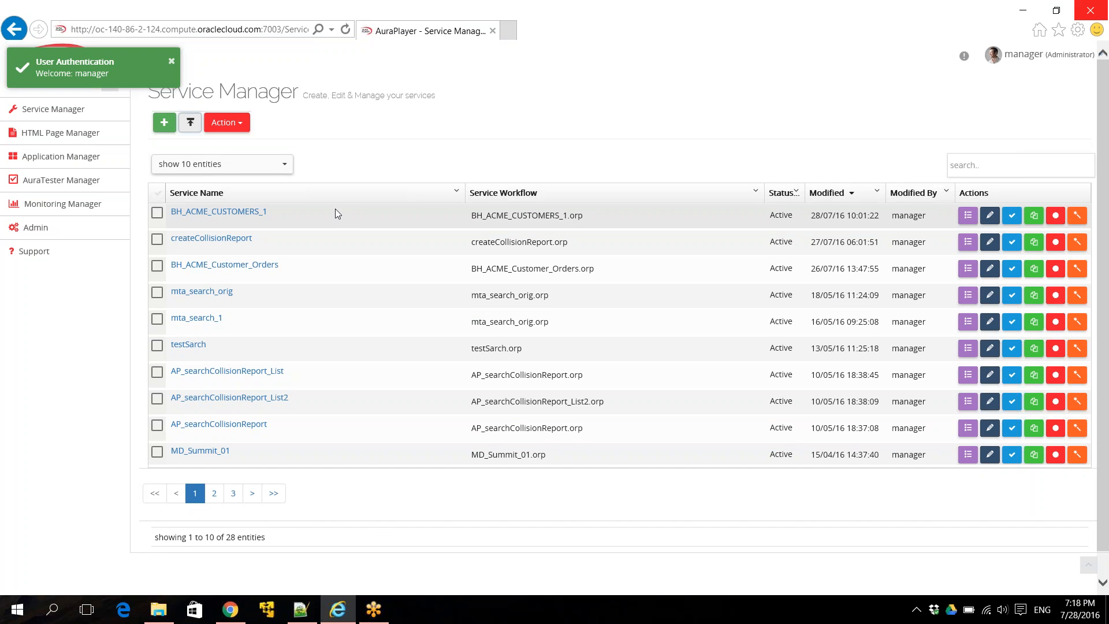
- Name the new service getCustomerDetailsDemo1, check its form URL, and begin recording, postponing the Java update
mouse_move(335, 209)
click(349, 285)
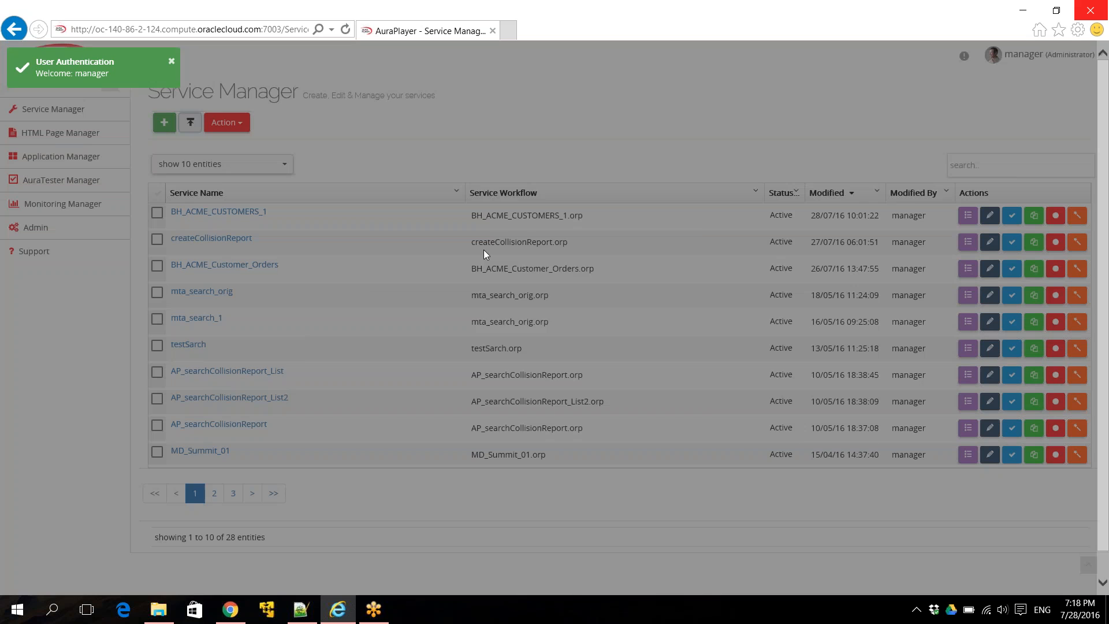
triple_click(576, 287)
text(getCustomer)
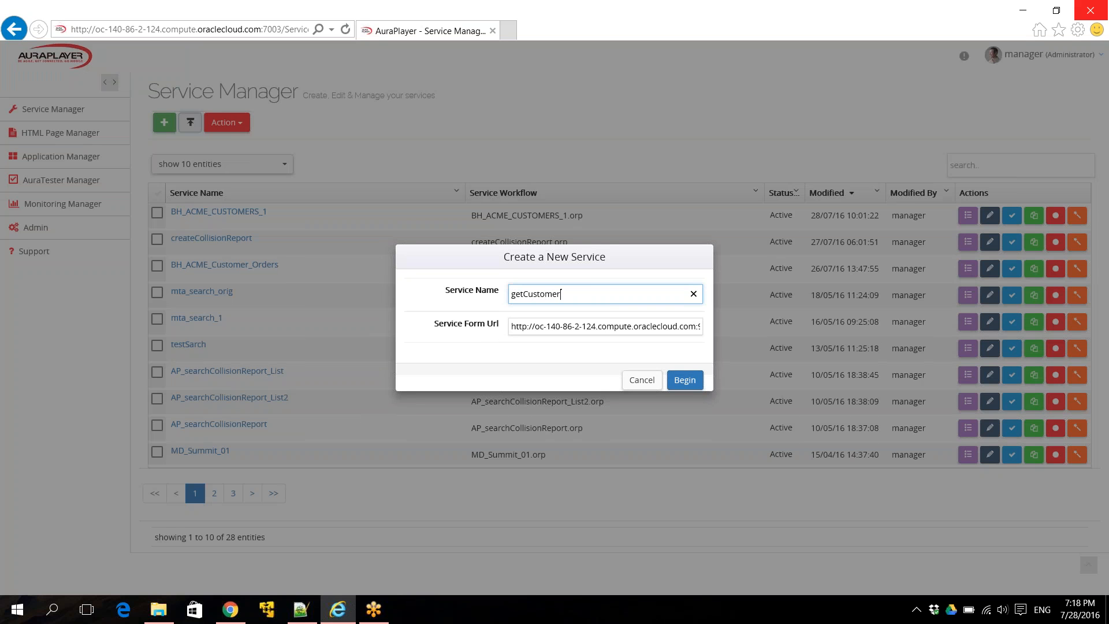
text(Details)
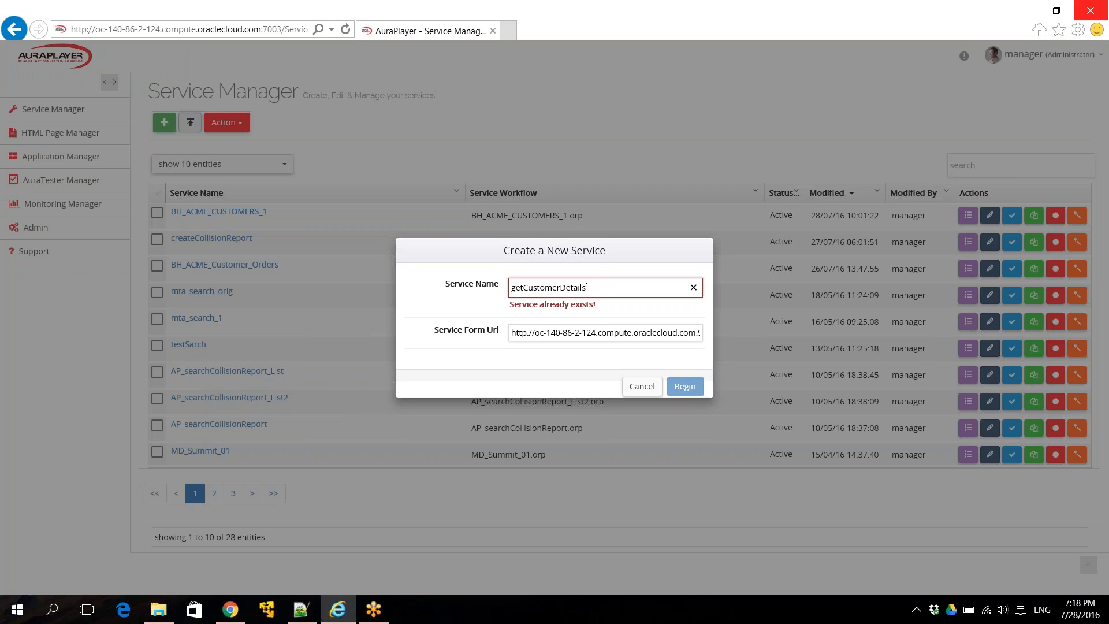
text(Demo1)
click(582, 326)
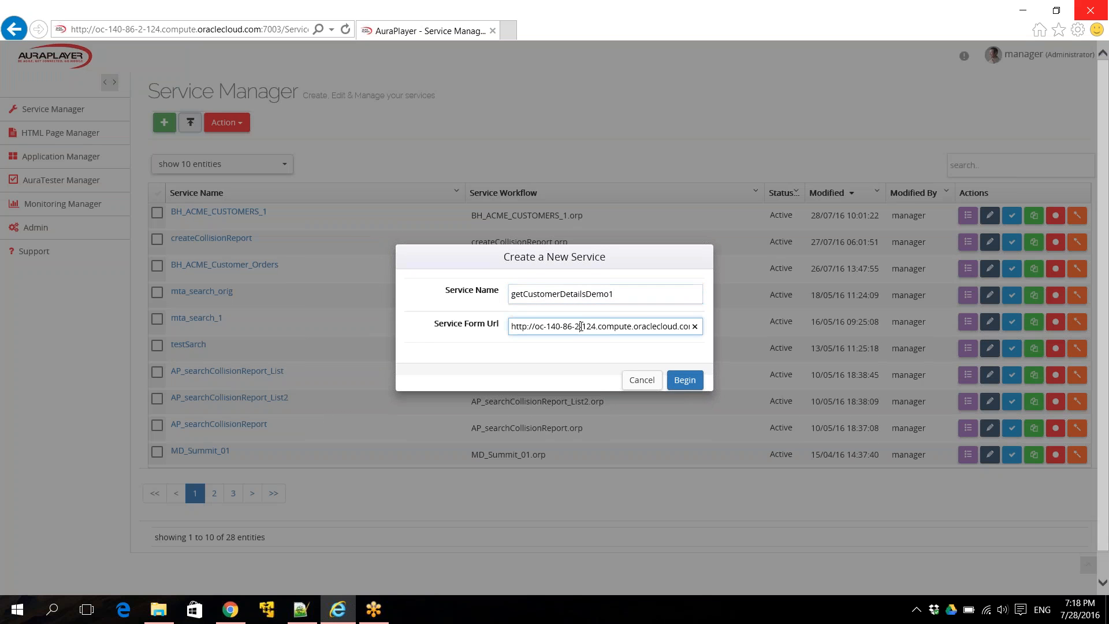
key(End)
key(Home)
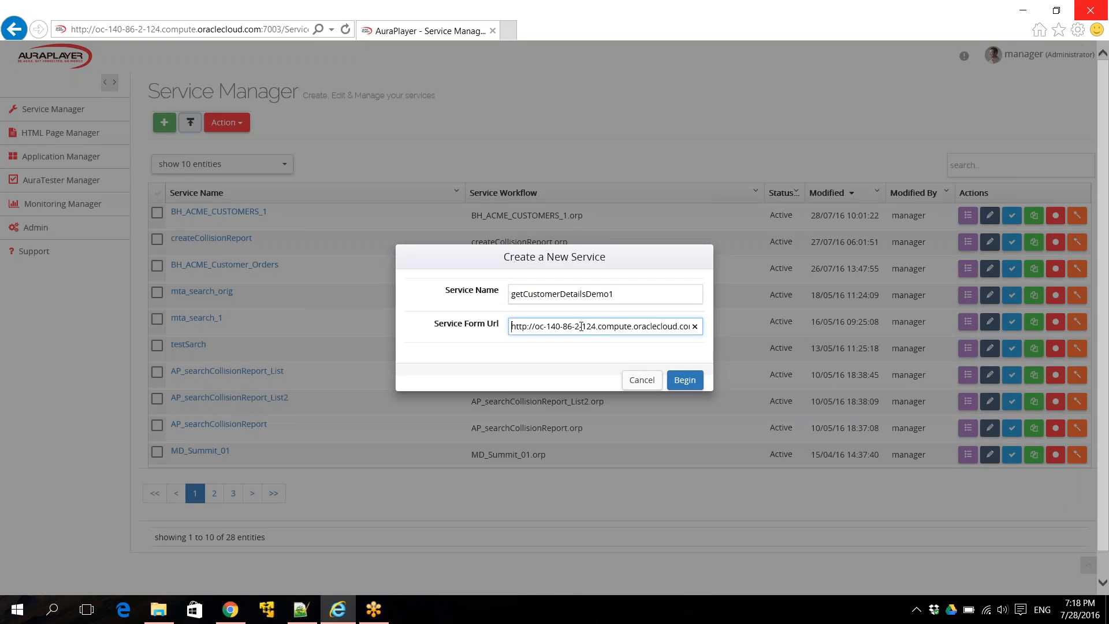
click(683, 380)
click(588, 350)
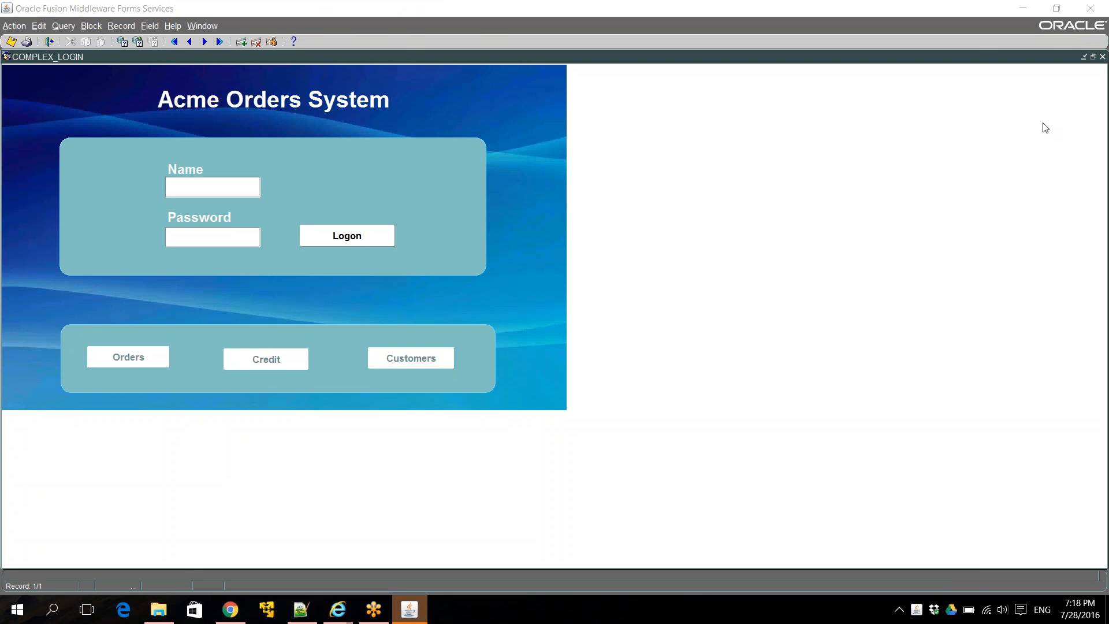
- Restore the Forms window from full screen, move it down-right and enlarge it slightly
click(1056, 8)
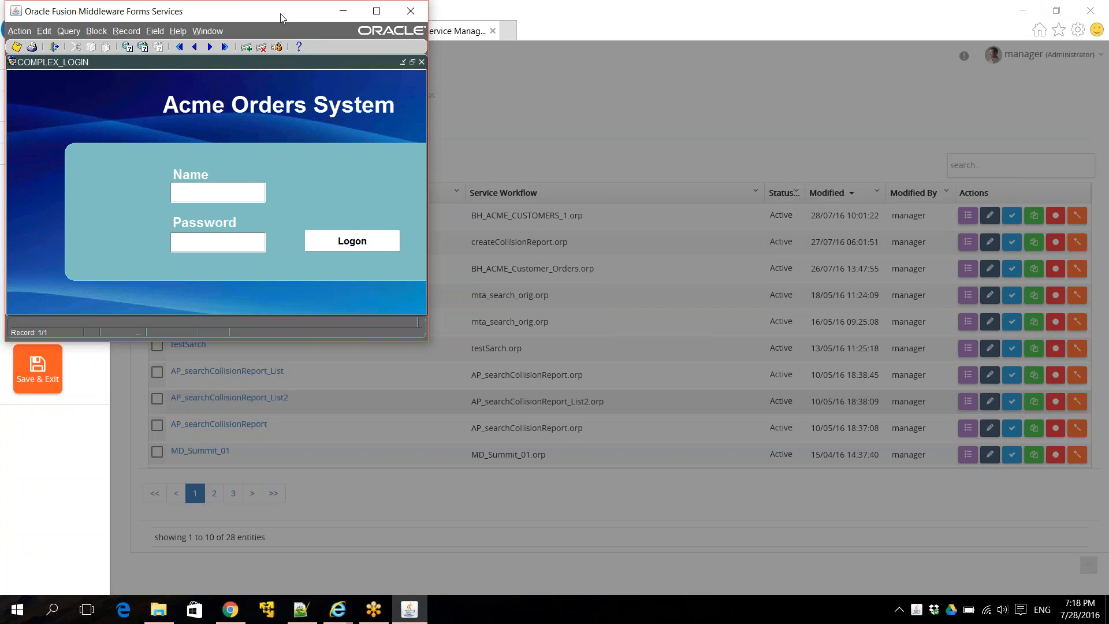
drag(281, 13, 379, 52)
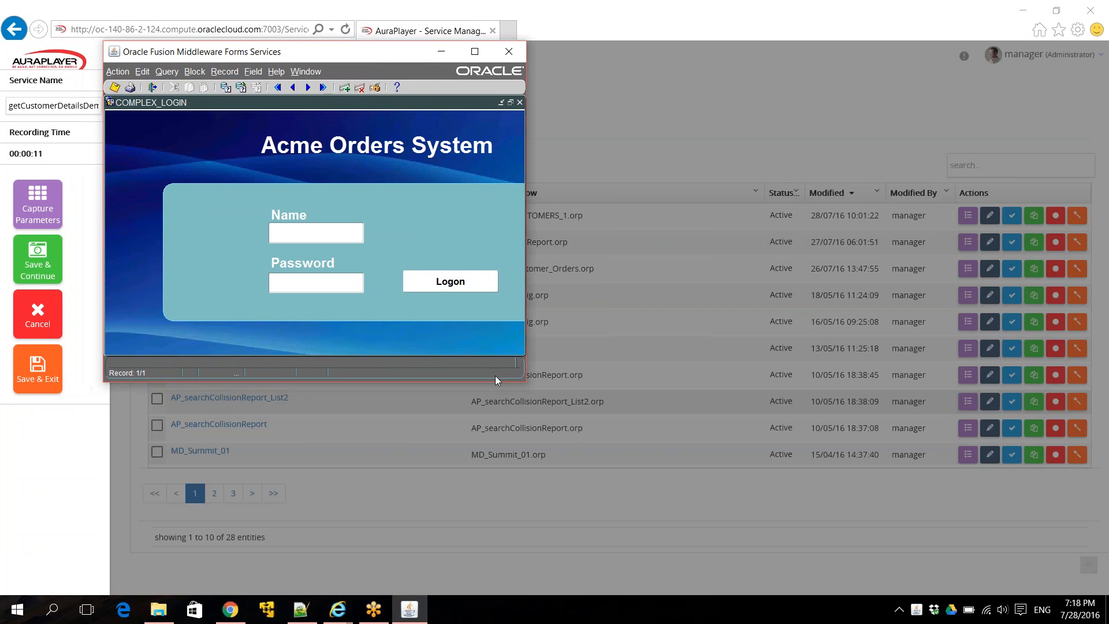
drag(524, 387, 784, 552)
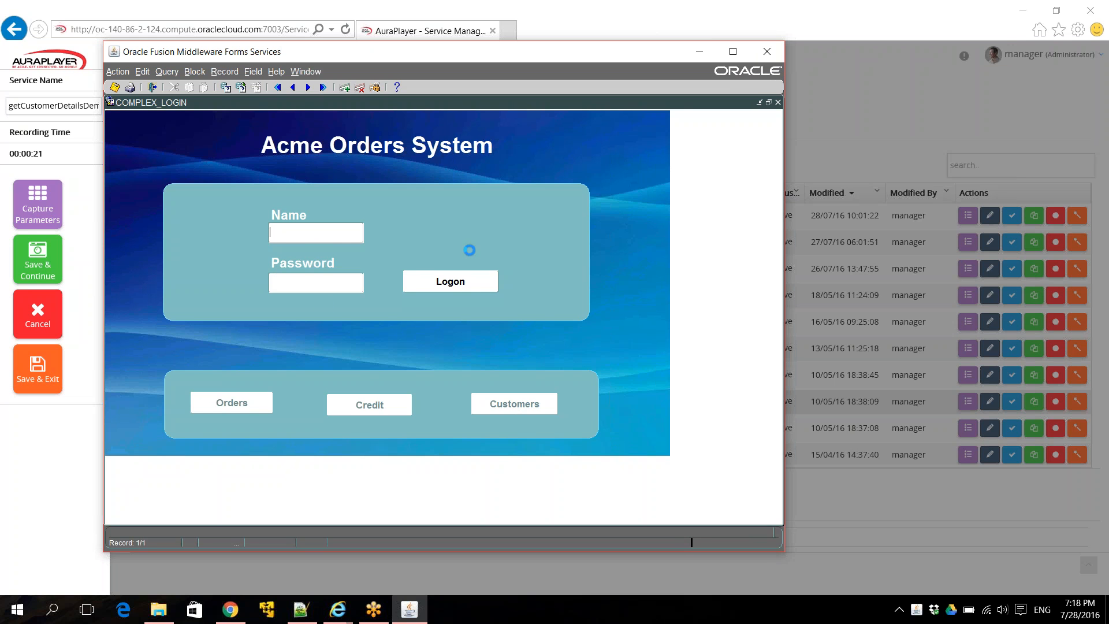
- Log on to the Acme Orders System with the user name and password
text(MIA)
click(299, 280)
text(******)
click(434, 286)
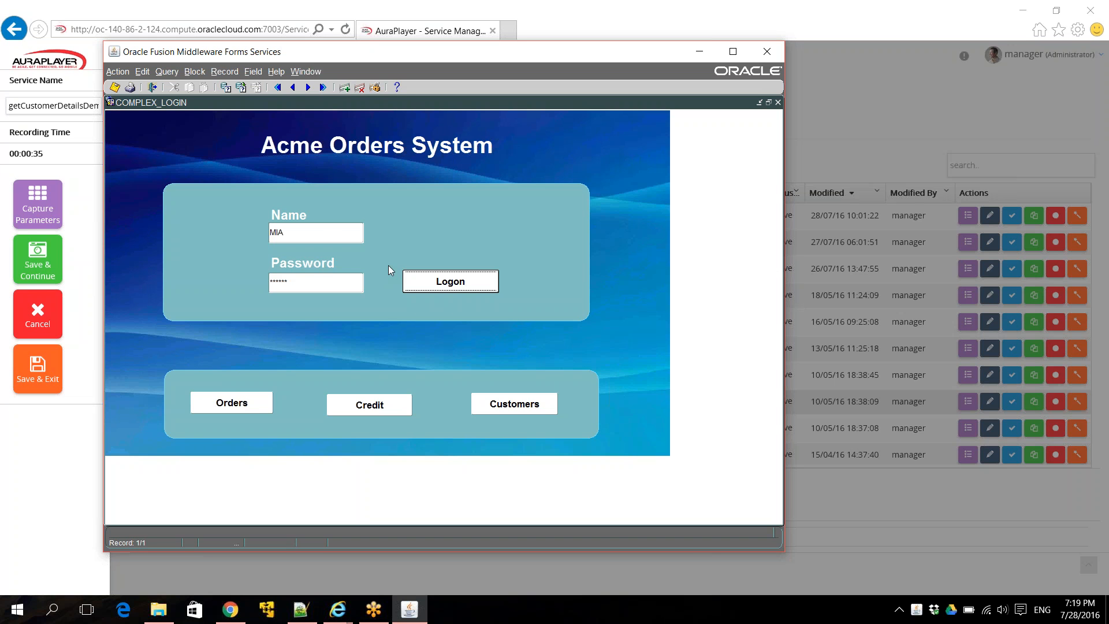
- Query the Orders by Customer form for customer Id 203
click(246, 403)
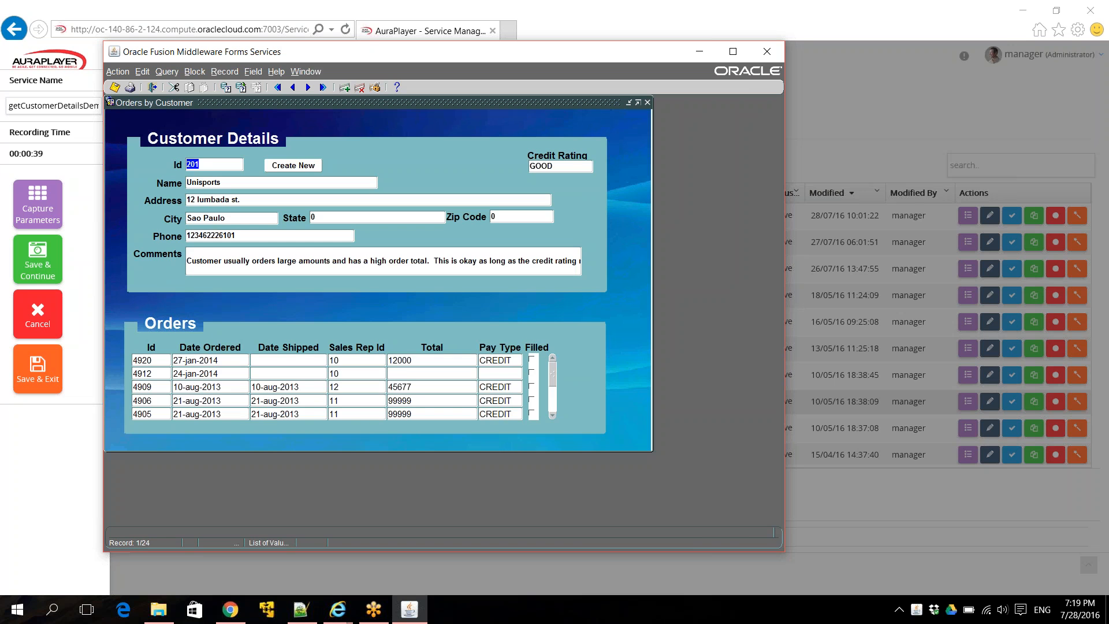
click(225, 88)
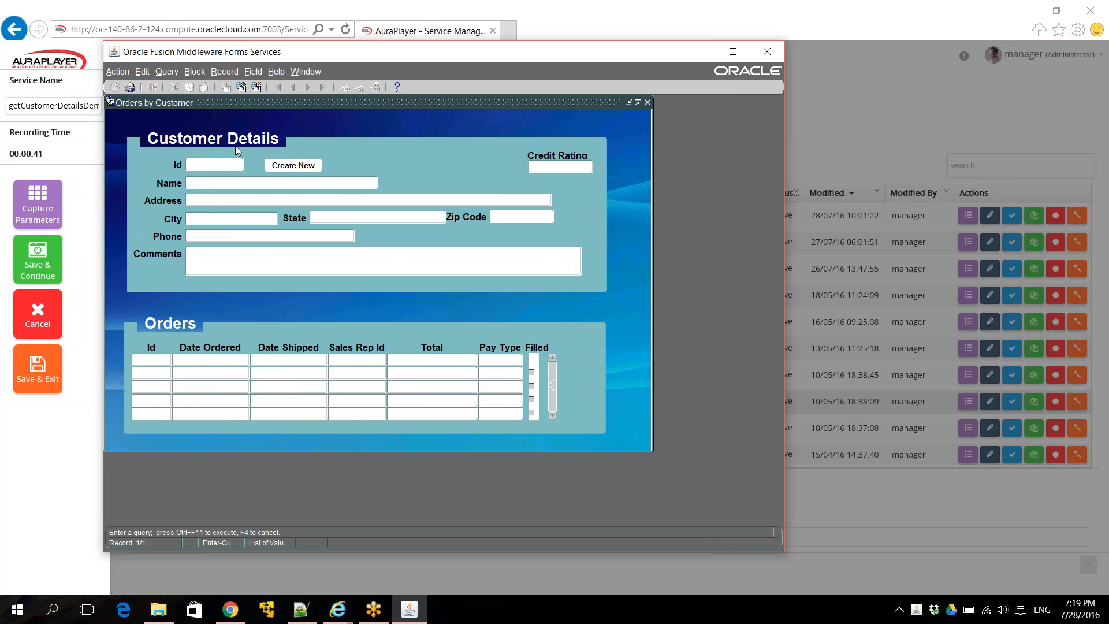
text(203)
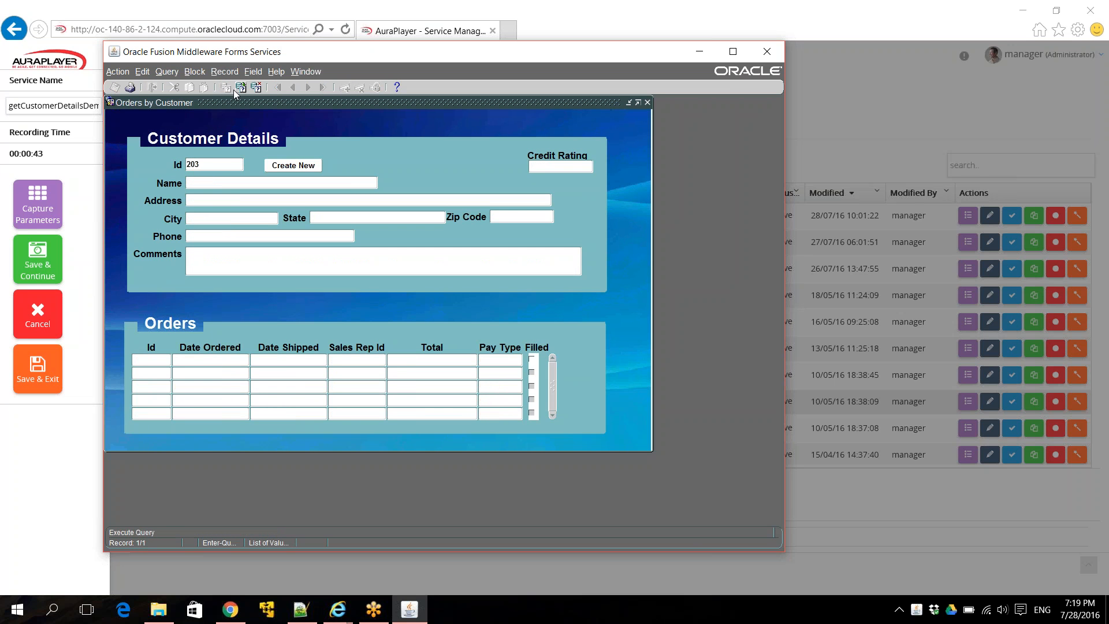
click(241, 88)
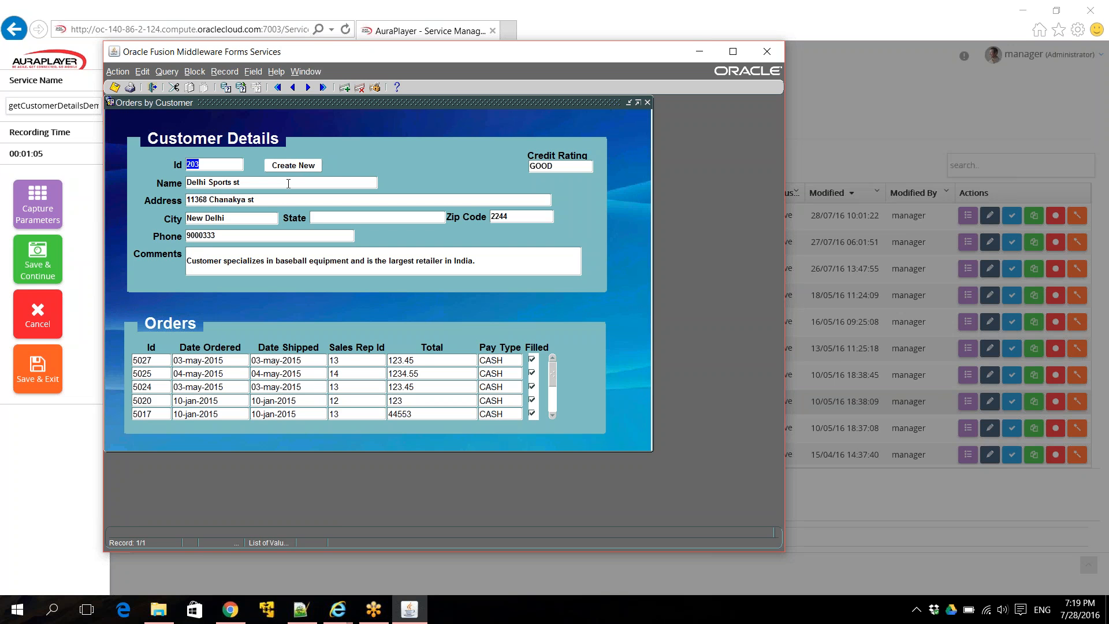
- Dismiss the Java blocked warning, page down through customer 203's orders, and save the recording
click(43, 216)
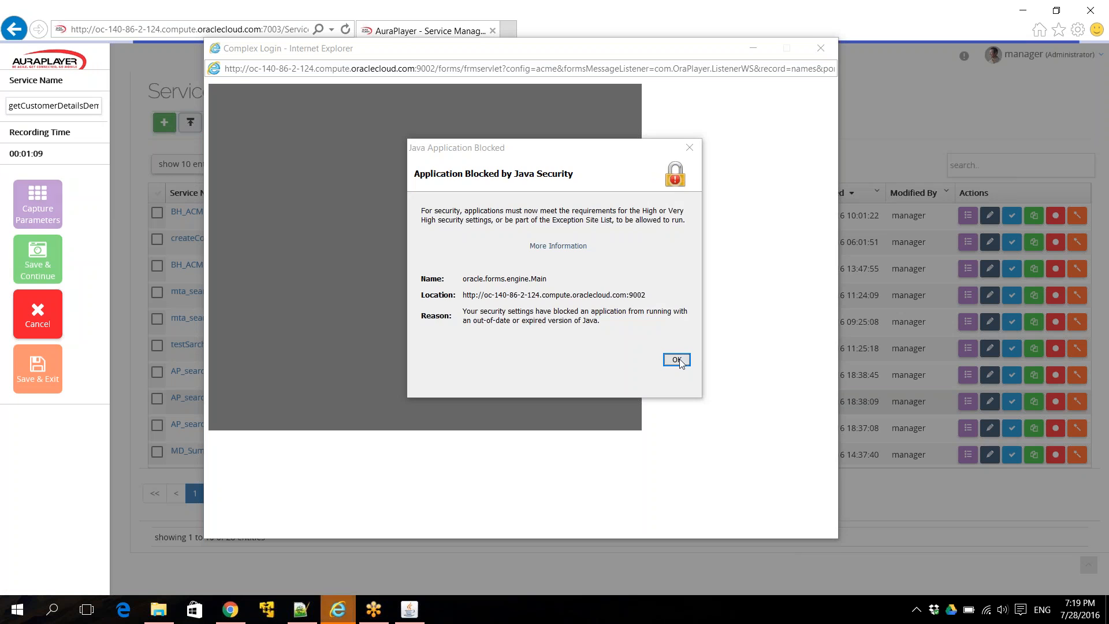
click(675, 359)
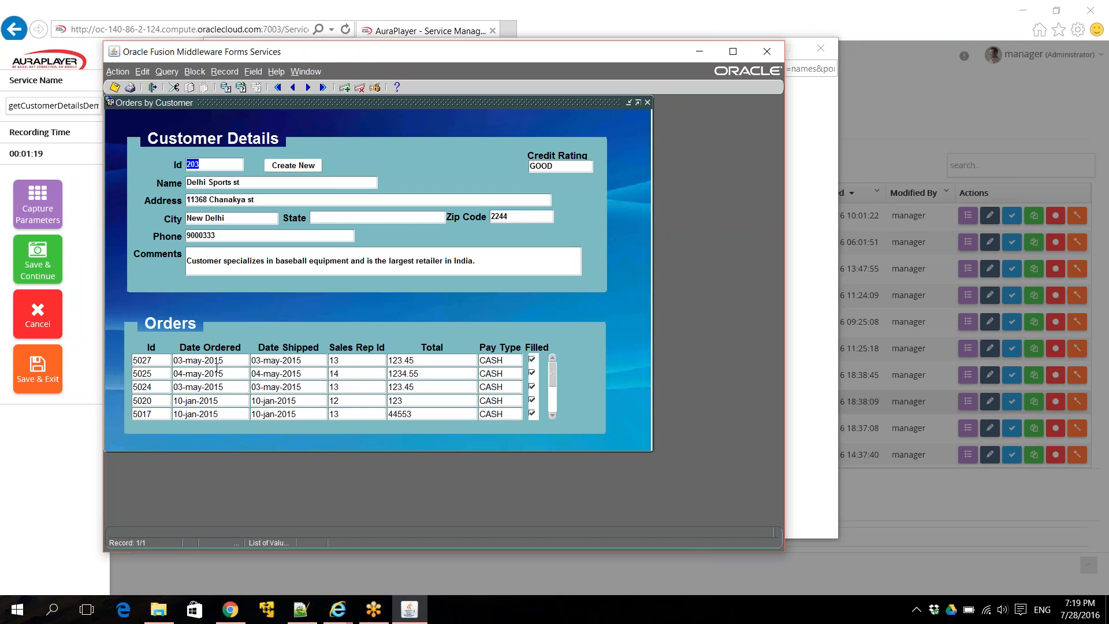
click(139, 360)
key(Page_Down)
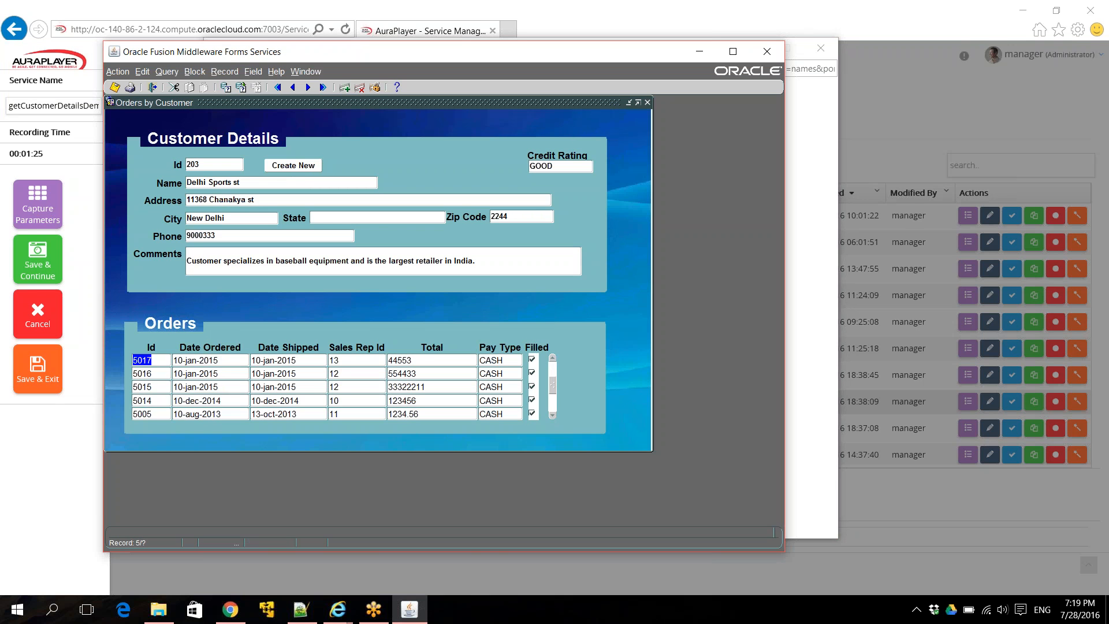
click(39, 369)
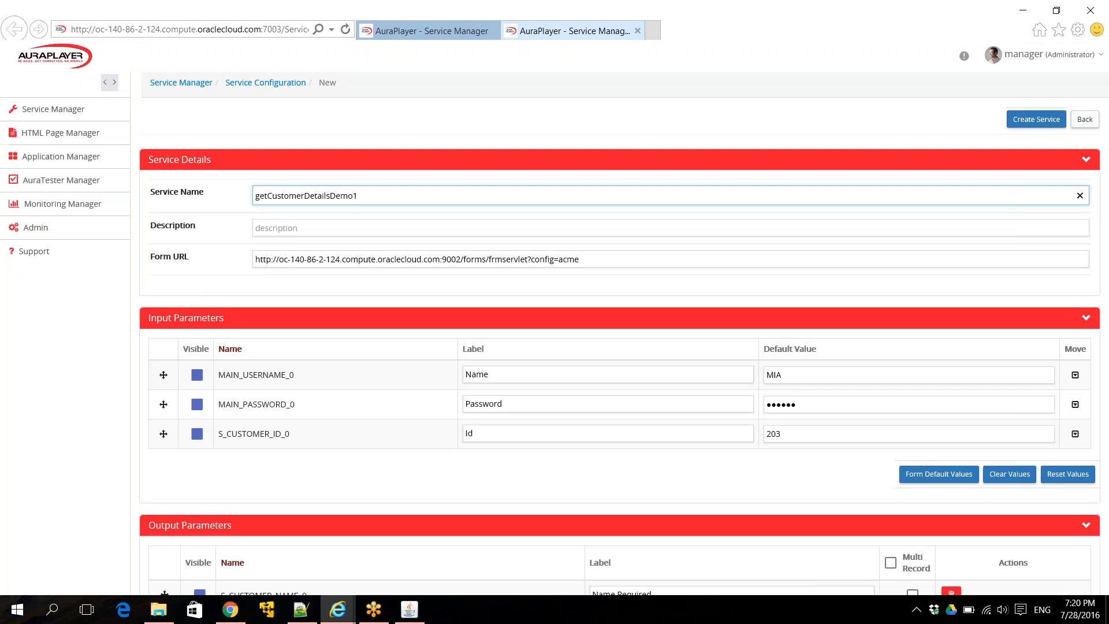
double_click(412, 199)
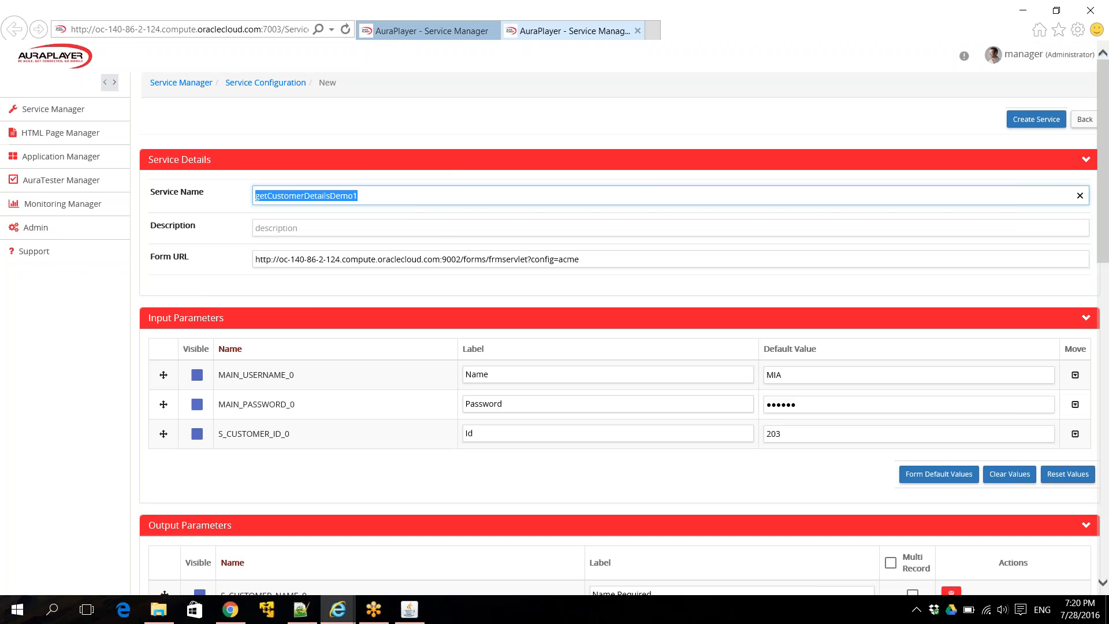
triple_click(418, 260)
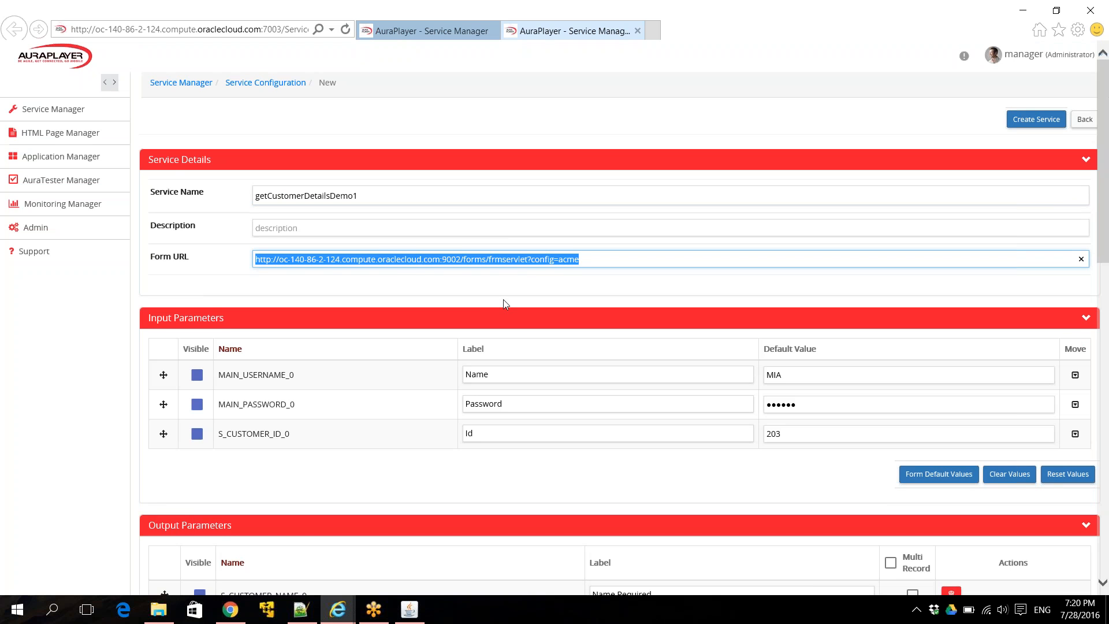
scroll(505, 305, down, 2)
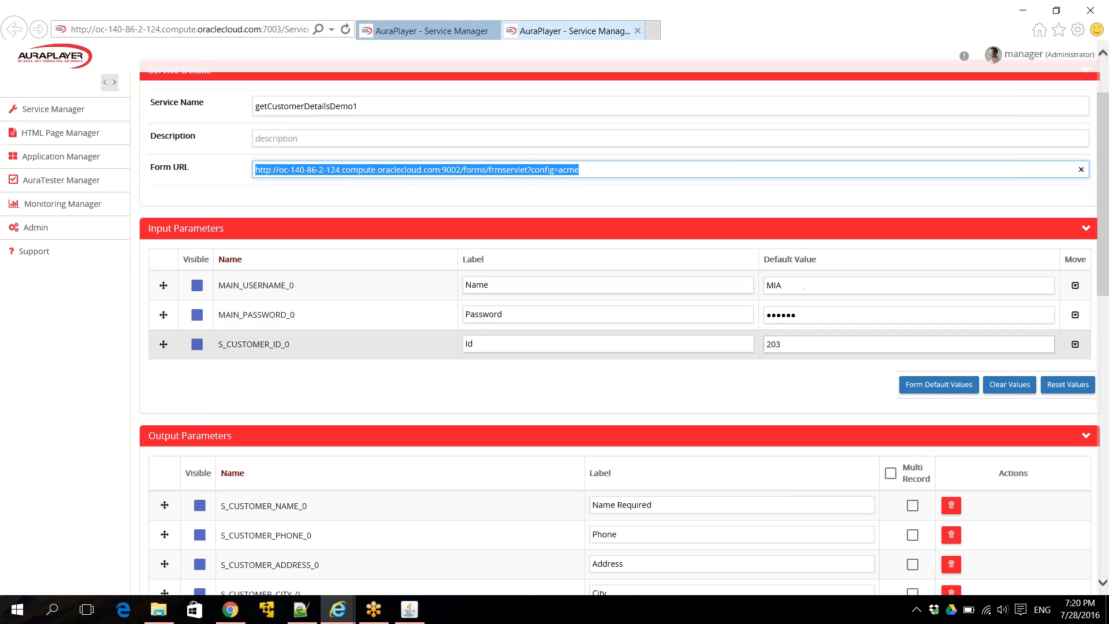
click(797, 344)
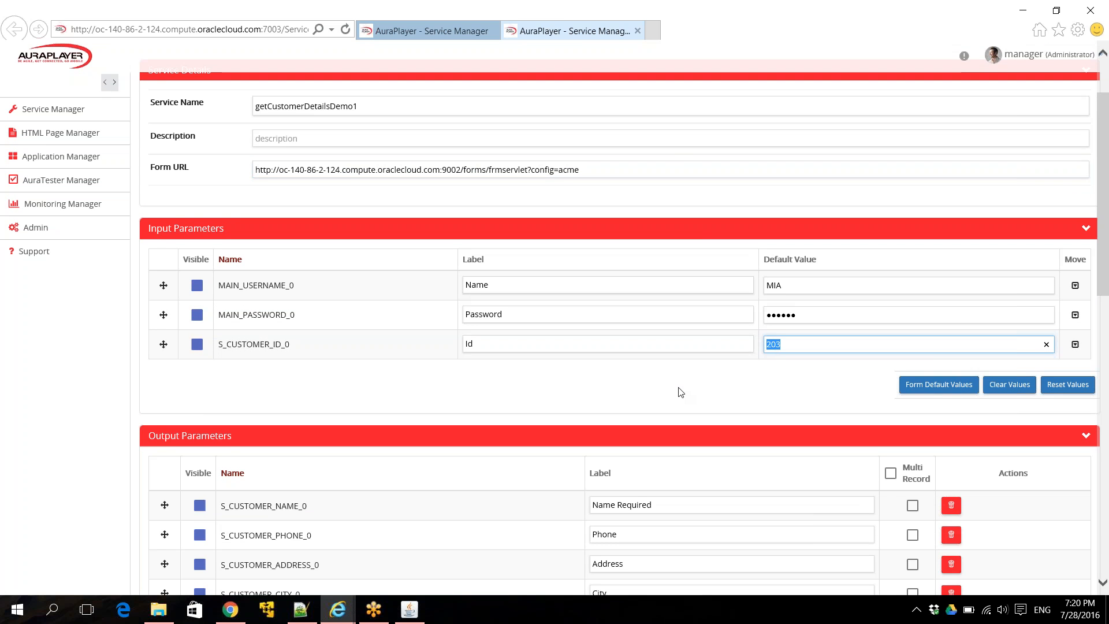
scroll(681, 392, down, 1)
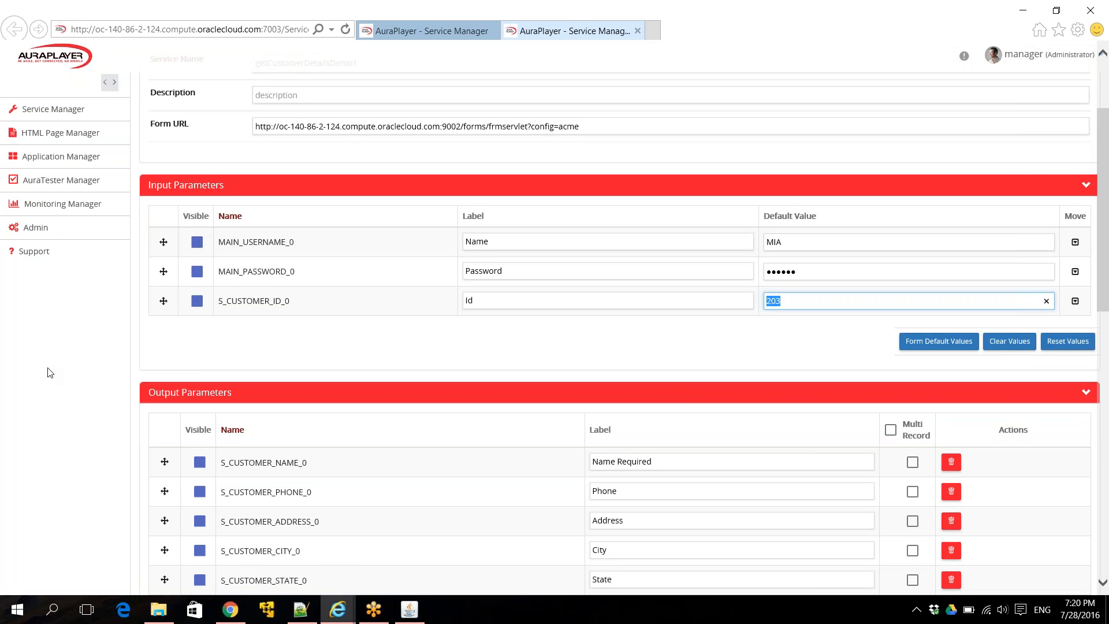
scroll(271, 342, down, 4)
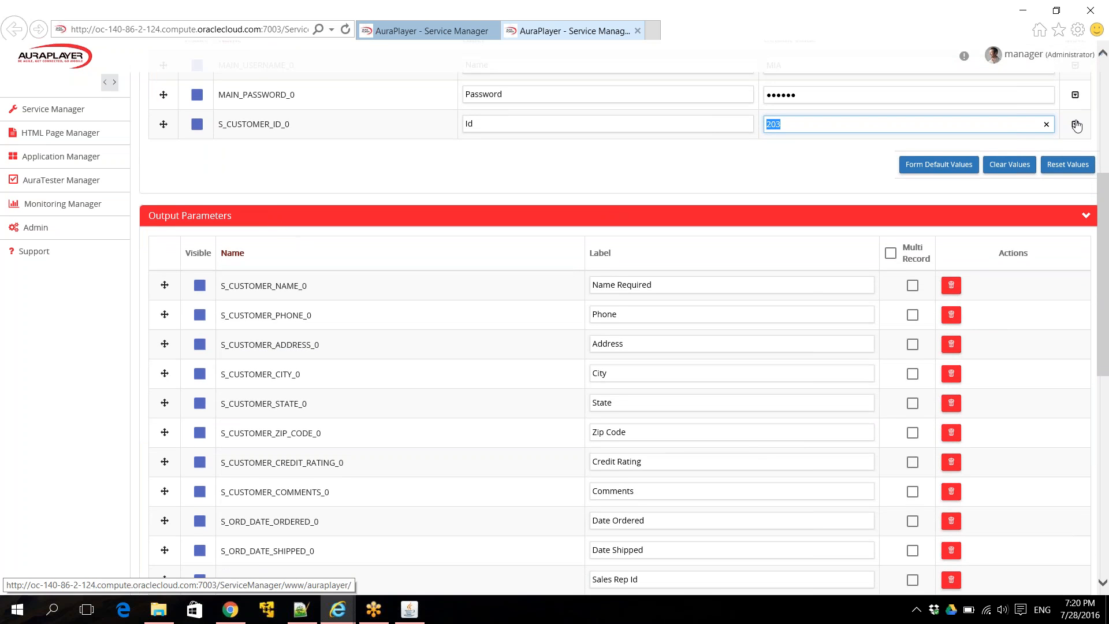
scroll(582, 244, down, 2)
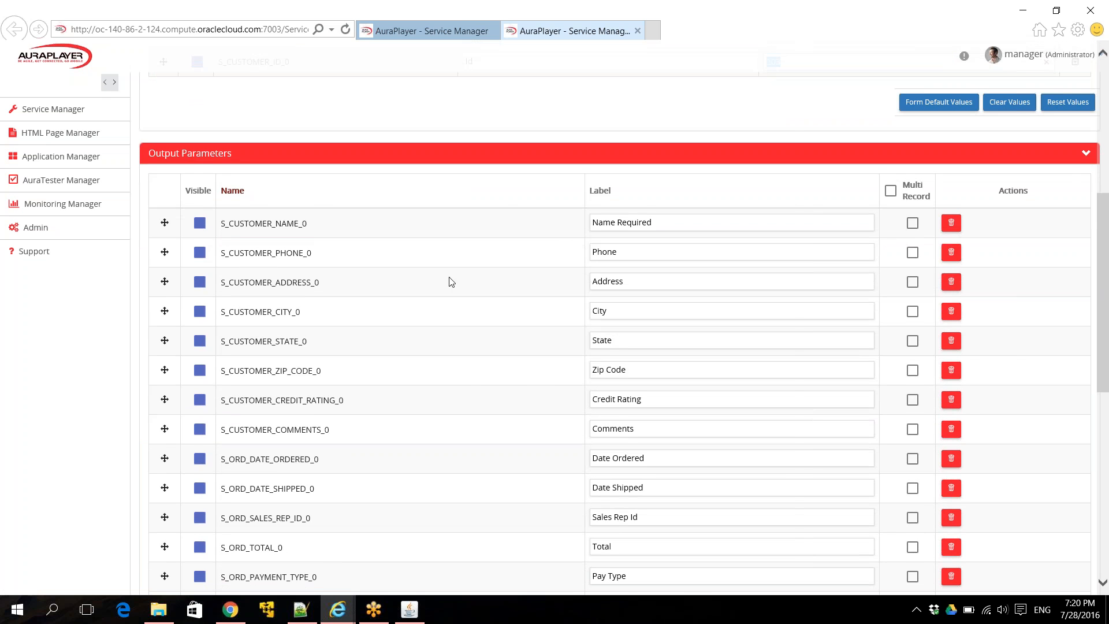
- Mark Date Ordered, Date Shipped, Sales Rep Id, Total, Pay Type, Order Filled and order Id as multi-record
click(410, 608)
click(70, 431)
scroll(521, 335, down, 3)
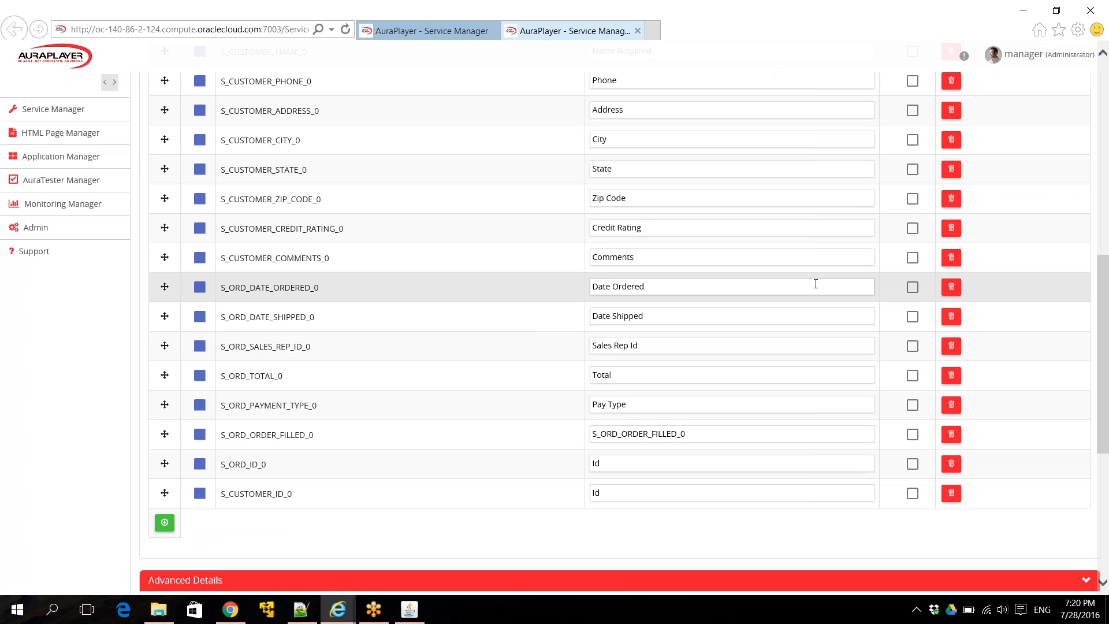
click(912, 287)
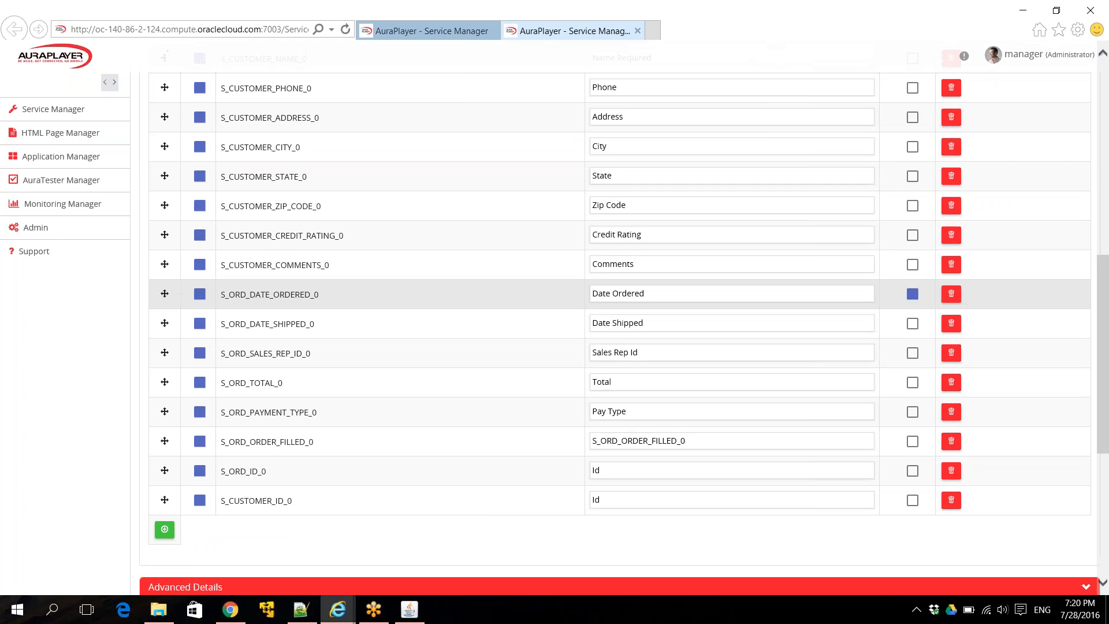
scroll(910, 291, up, 4)
scroll(890, 341, down, 5)
click(912, 243)
click(913, 273)
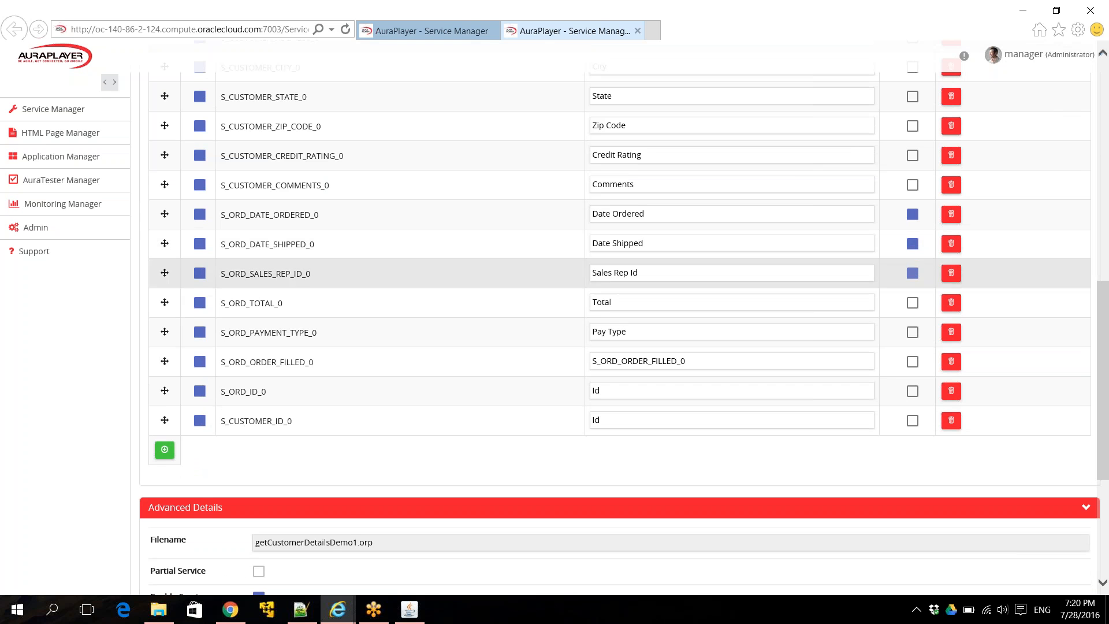
click(912, 303)
click(912, 332)
click(913, 362)
click(913, 391)
- Enable Use JSON in Advanced Details and create the getCustomerDetailsDemo1 service
scroll(783, 446, down, 4)
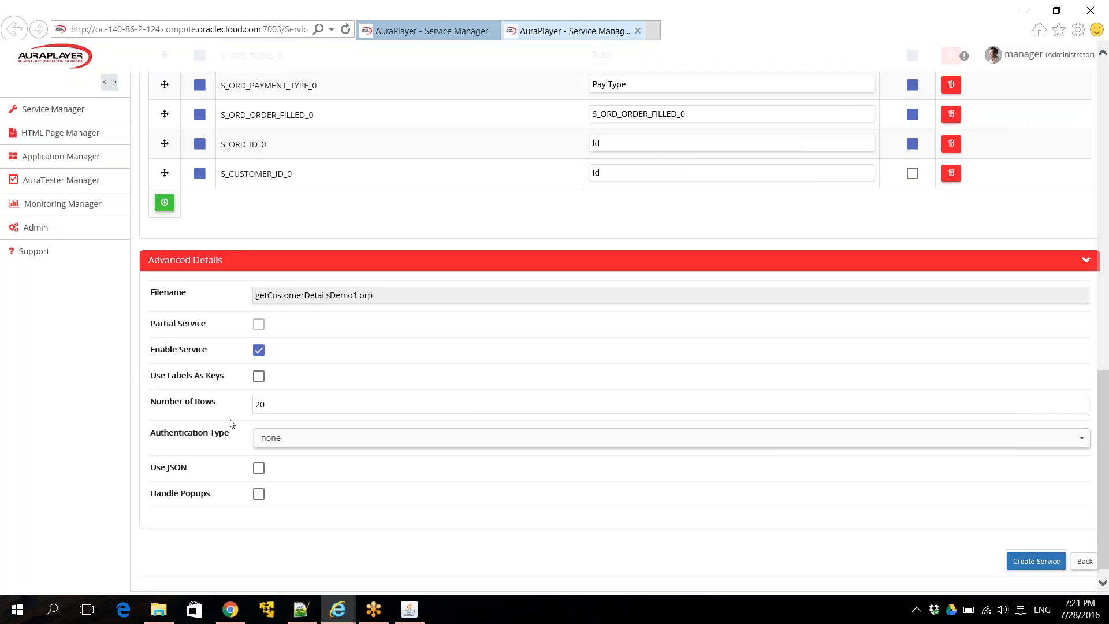
double_click(259, 404)
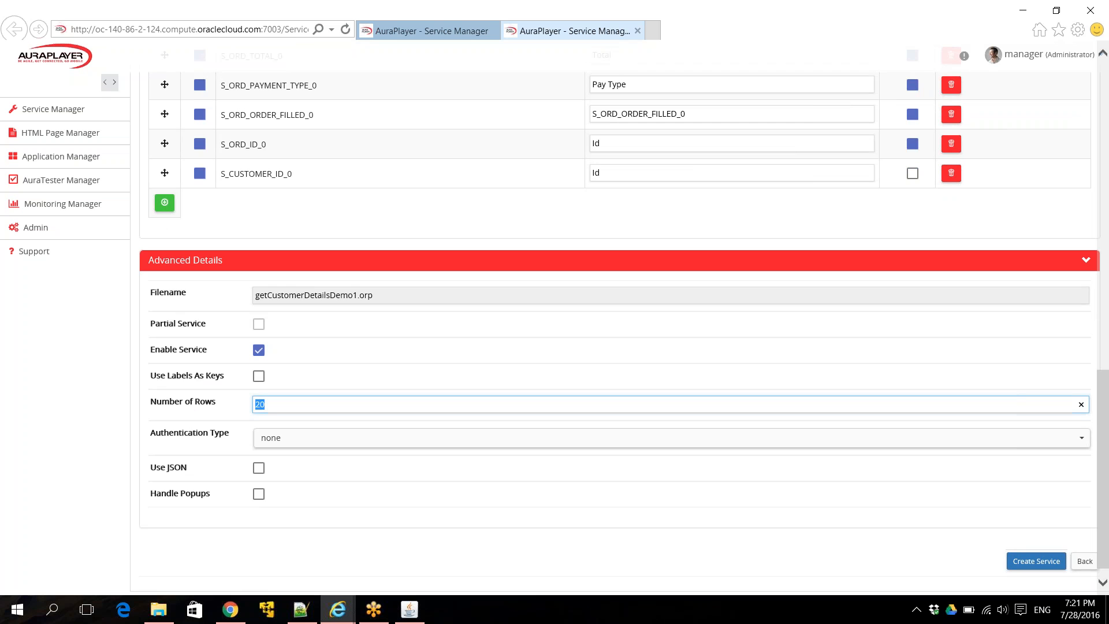
click(258, 468)
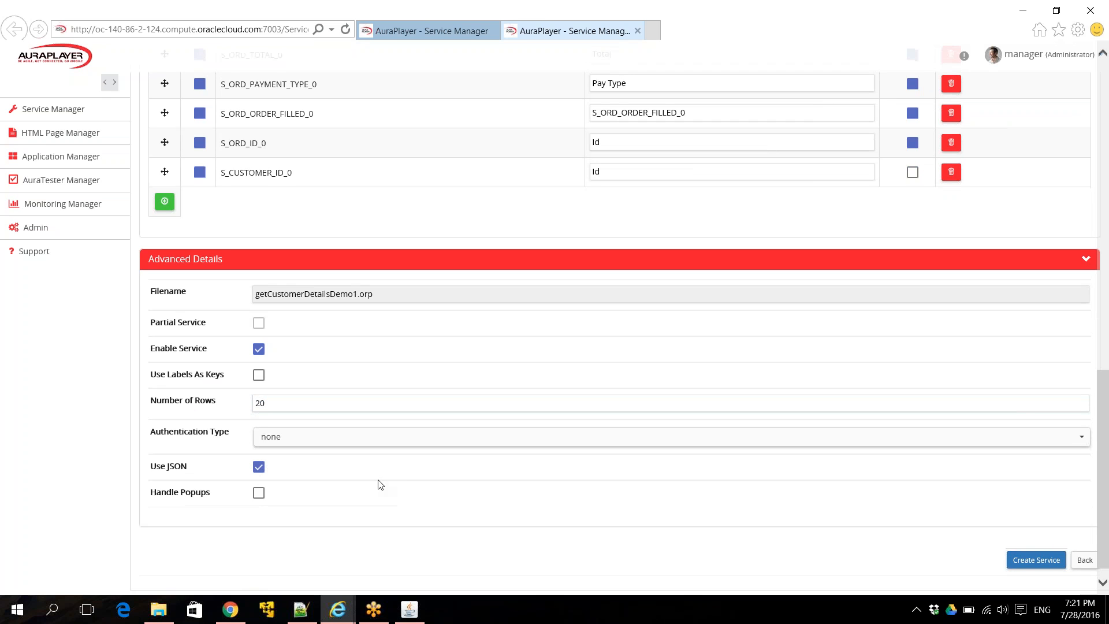
scroll(387, 481, down, 1)
click(1017, 539)
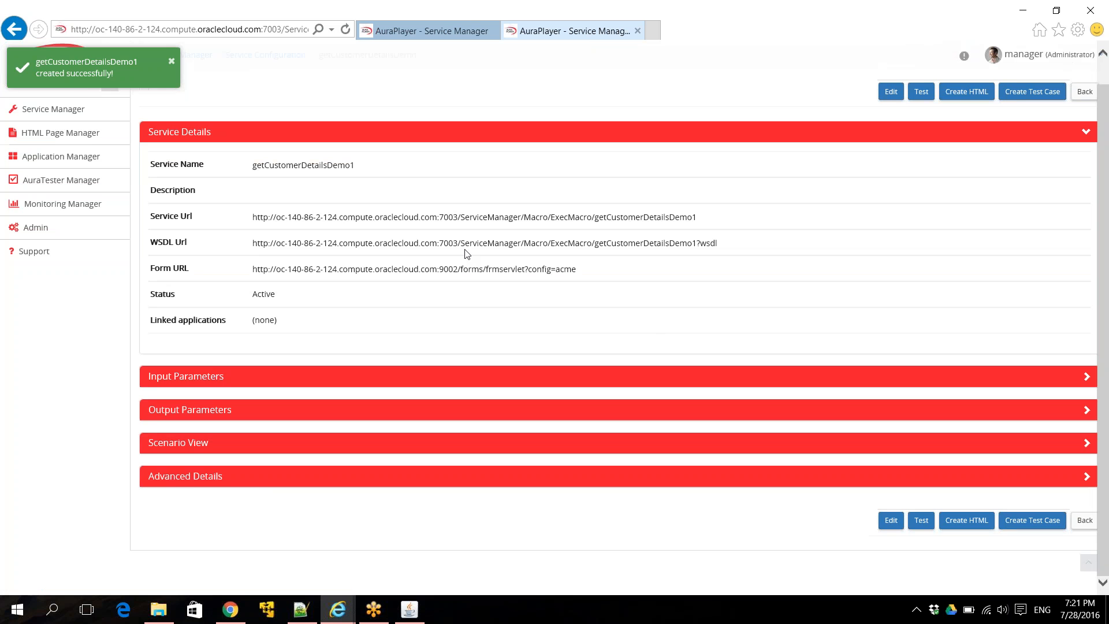
- Highlight the Service URL, WSDL URL and Form URL on the service's details page
triple_click(491, 217)
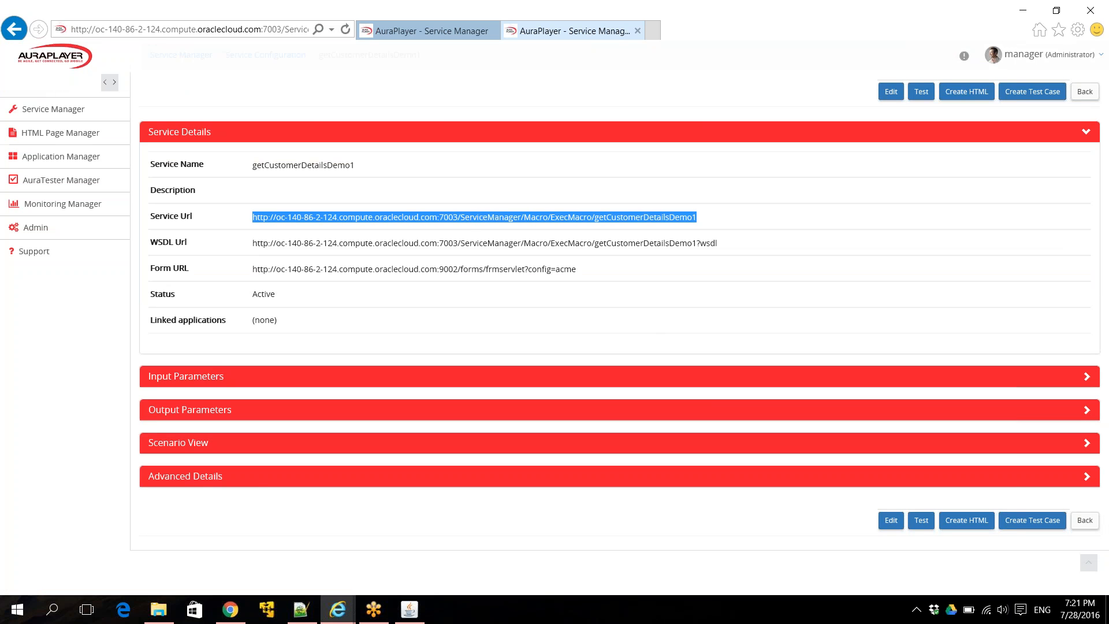
double_click(471, 218)
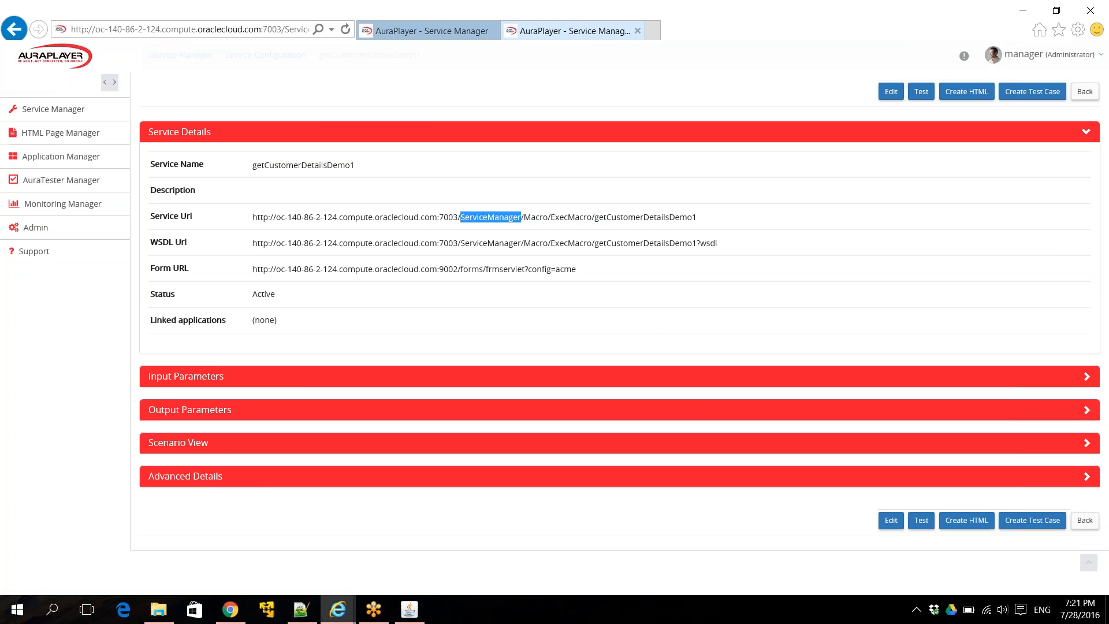
triple_click(462, 242)
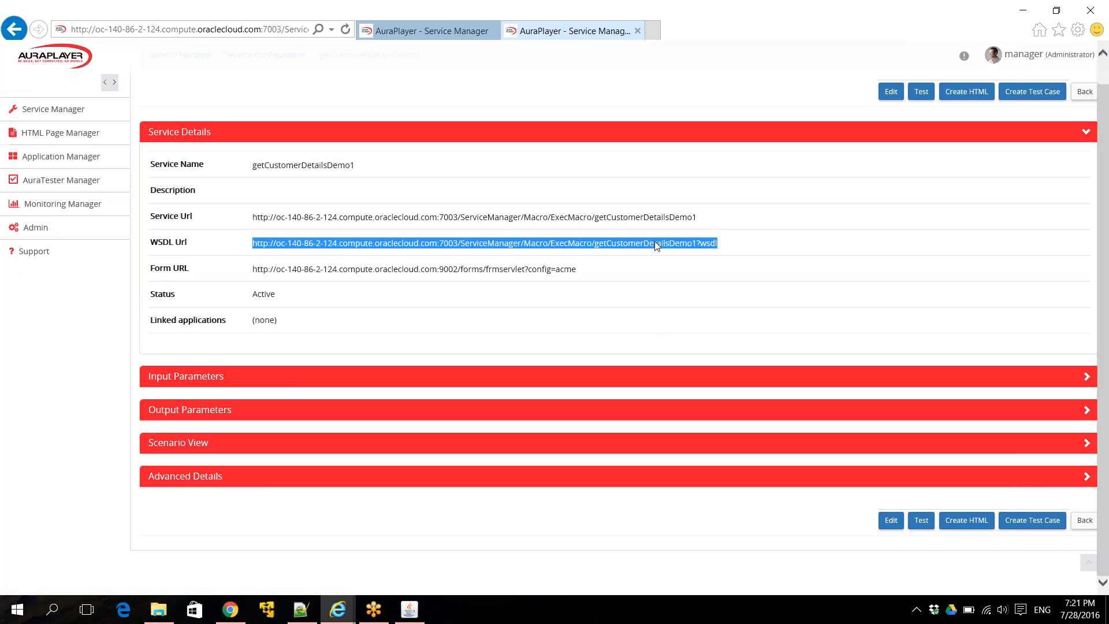
triple_click(517, 270)
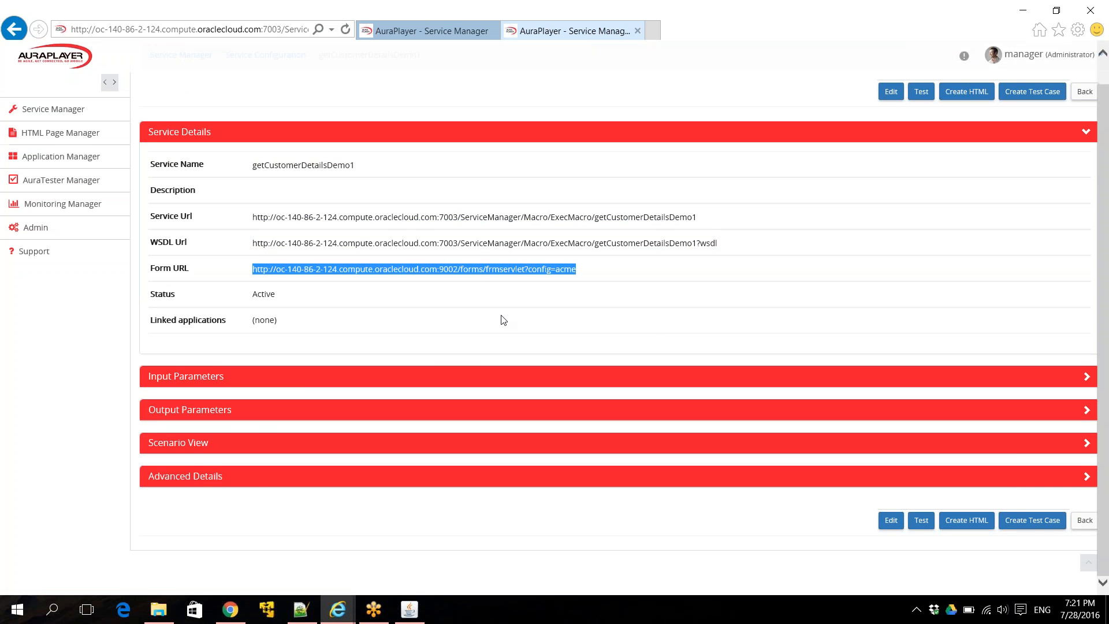
click(368, 445)
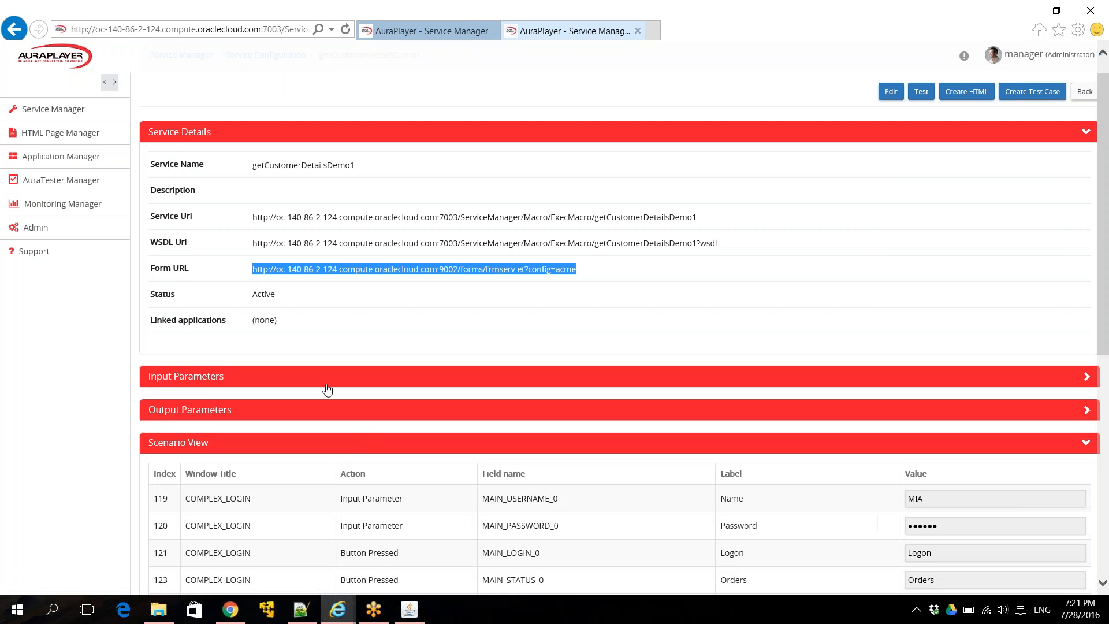
- Review scenario rows 119–126 (Name input, button presses, event call), then open the Service Tester
scroll(79, 413, down, 3)
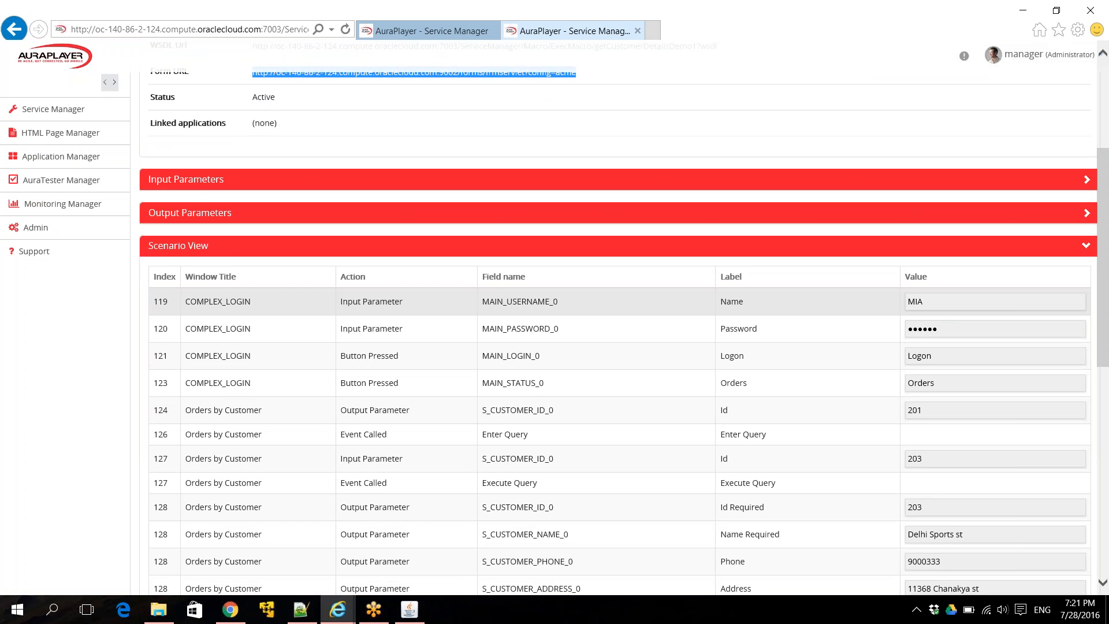
double_click(392, 301)
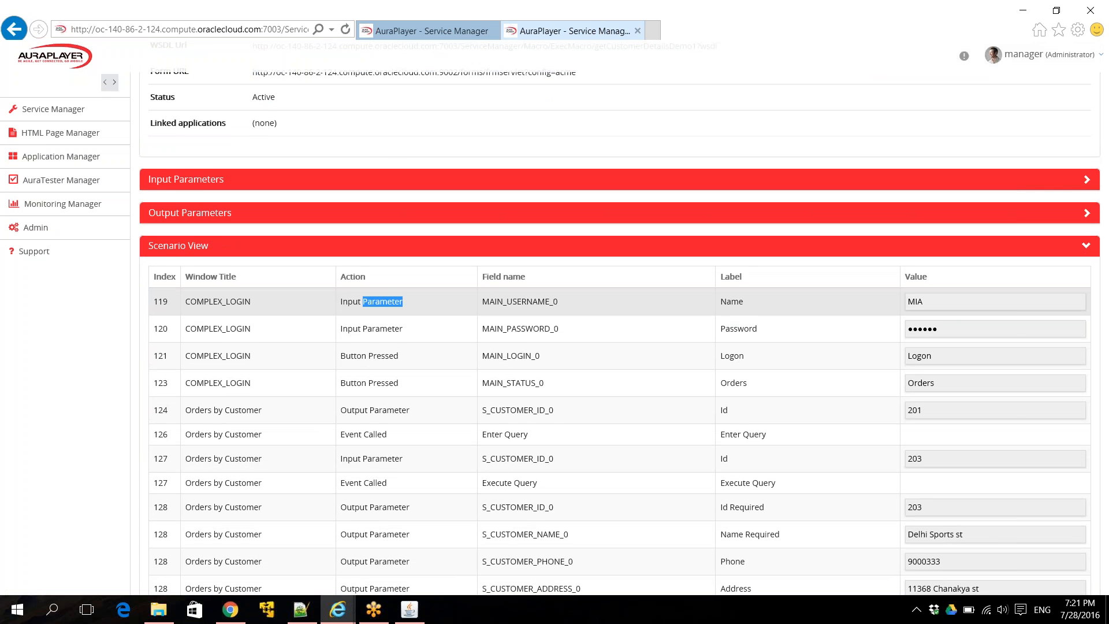
double_click(734, 301)
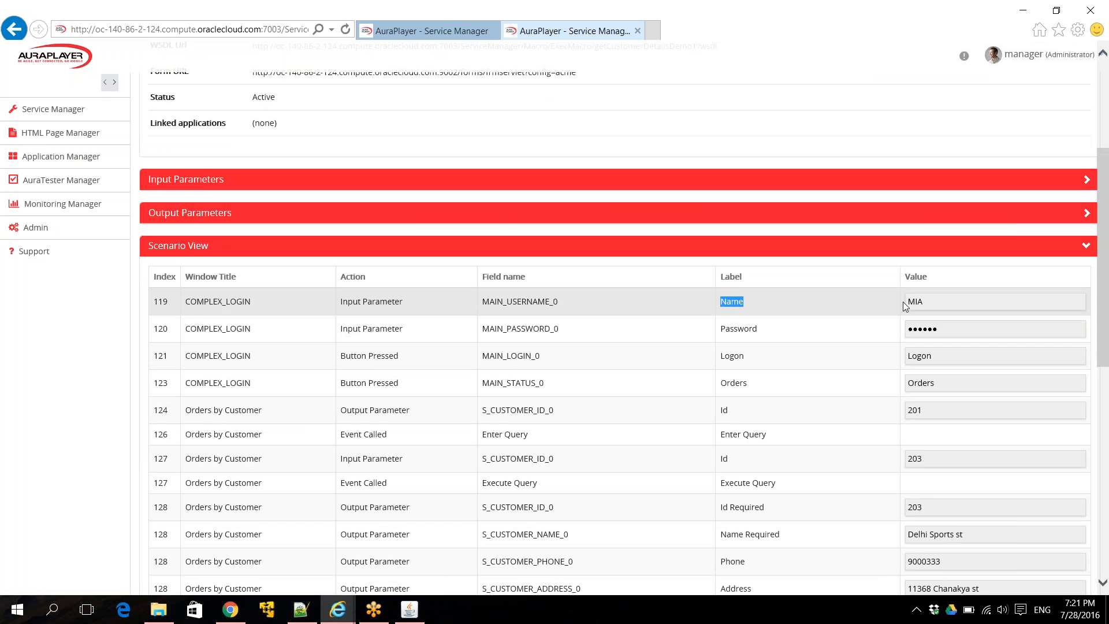
double_click(396, 356)
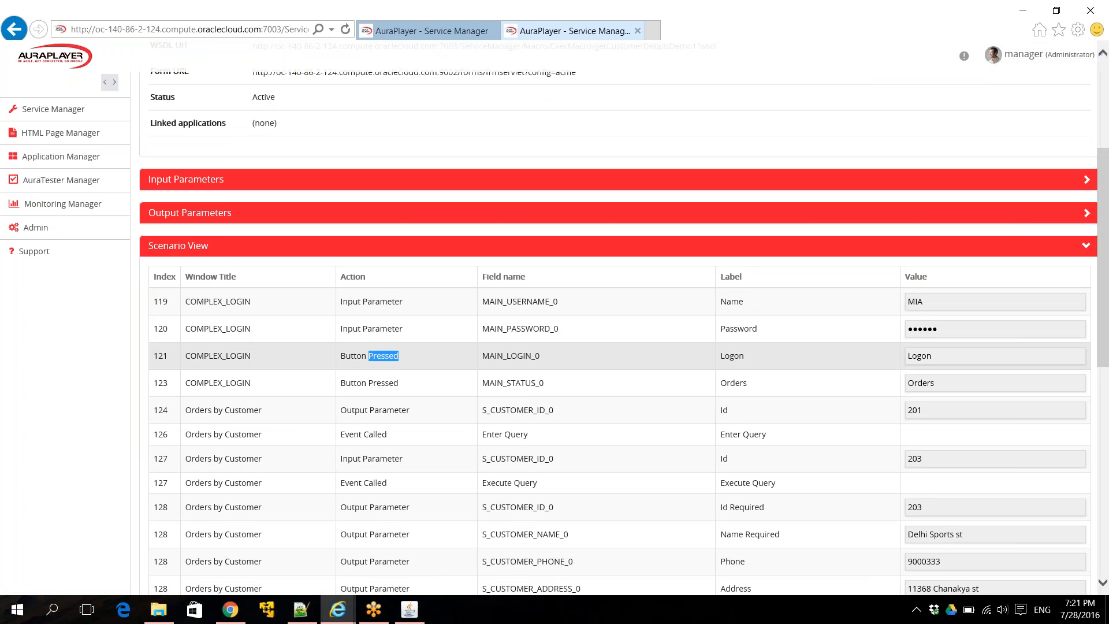
double_click(384, 383)
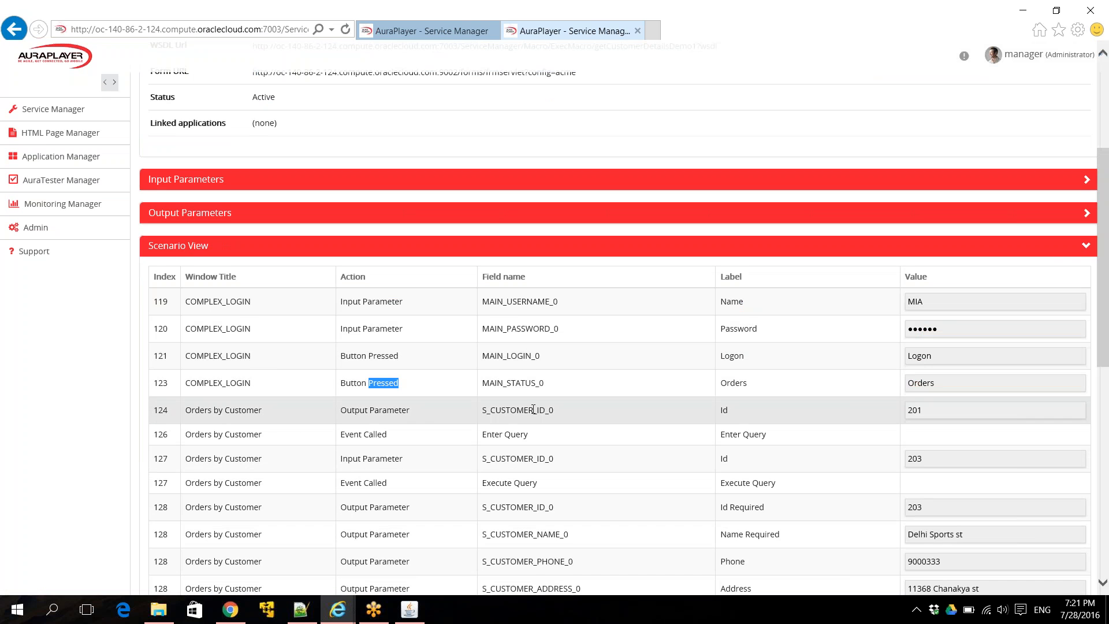
double_click(376, 435)
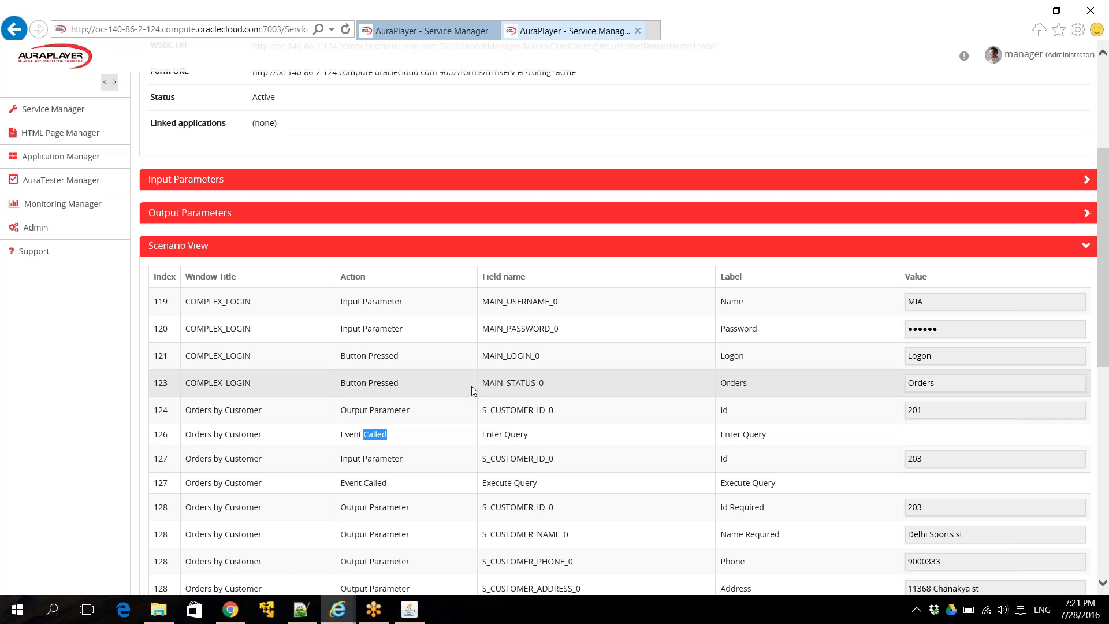
click(526, 248)
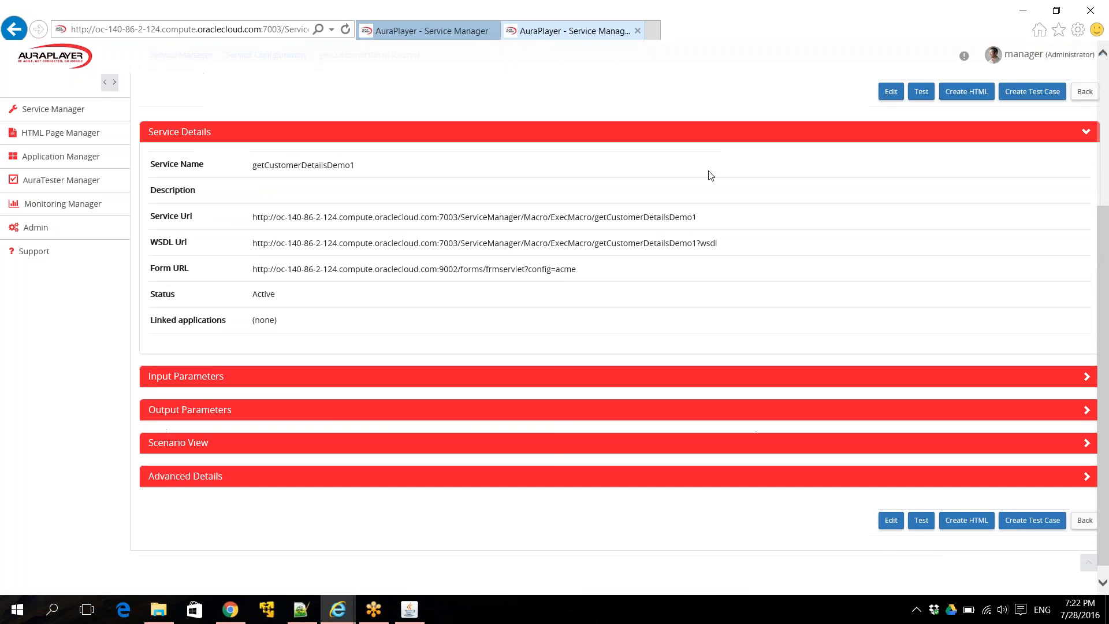
click(921, 94)
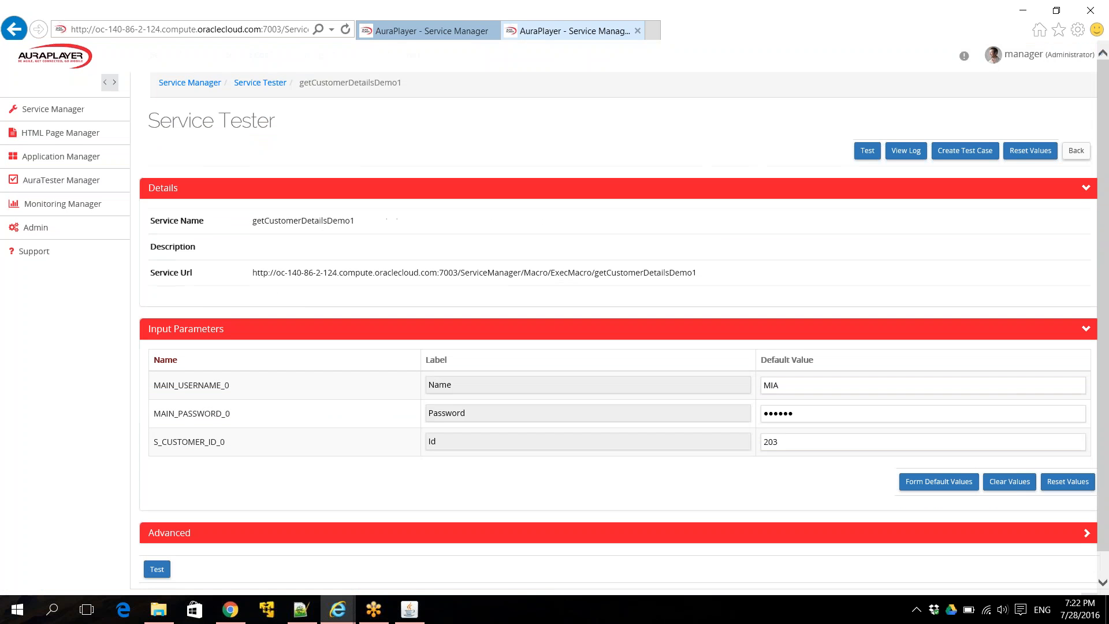
- Run the test for customer 203 and inspect the JSON result showing Delhi Sports st
scroll(610, 267, down, 2)
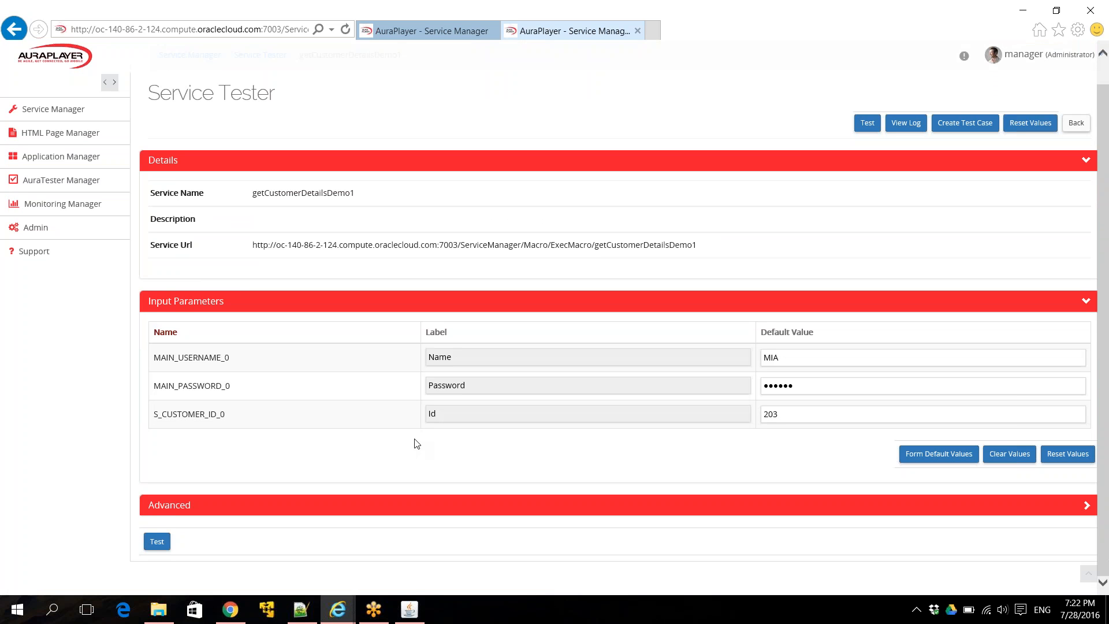
click(156, 546)
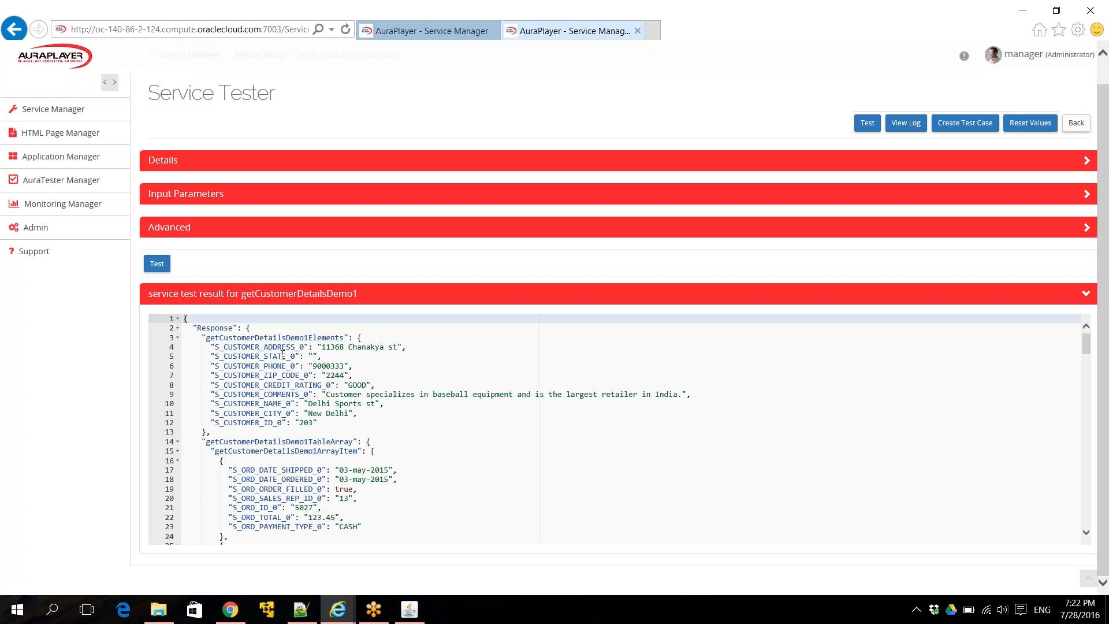
double_click(305, 424)
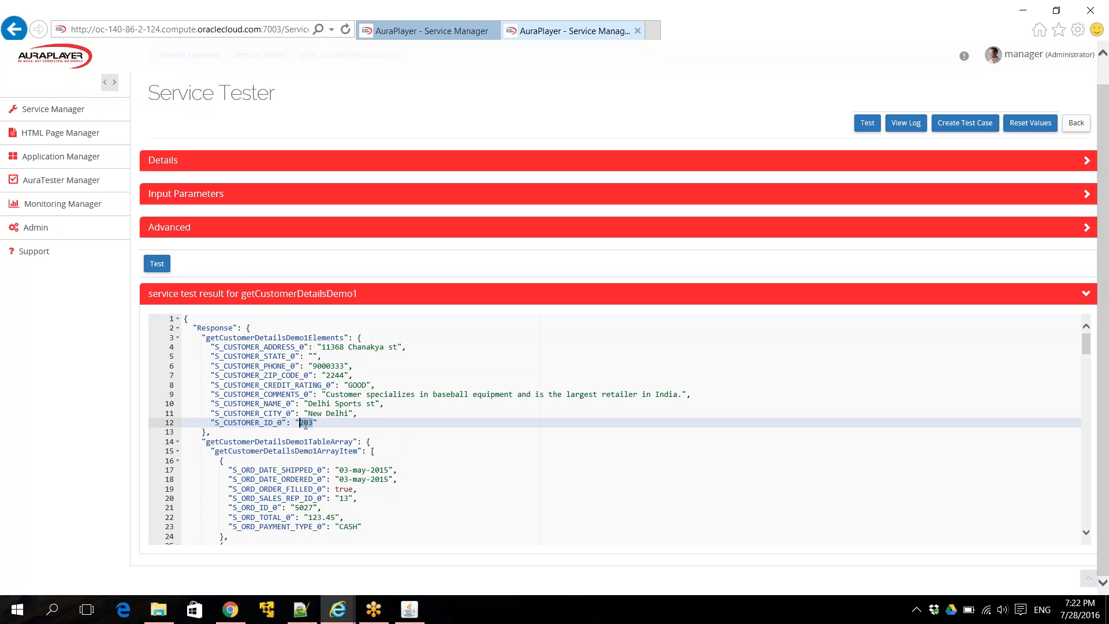
click(315, 414)
click(323, 405)
double_click(322, 404)
scroll(386, 436, down, 5)
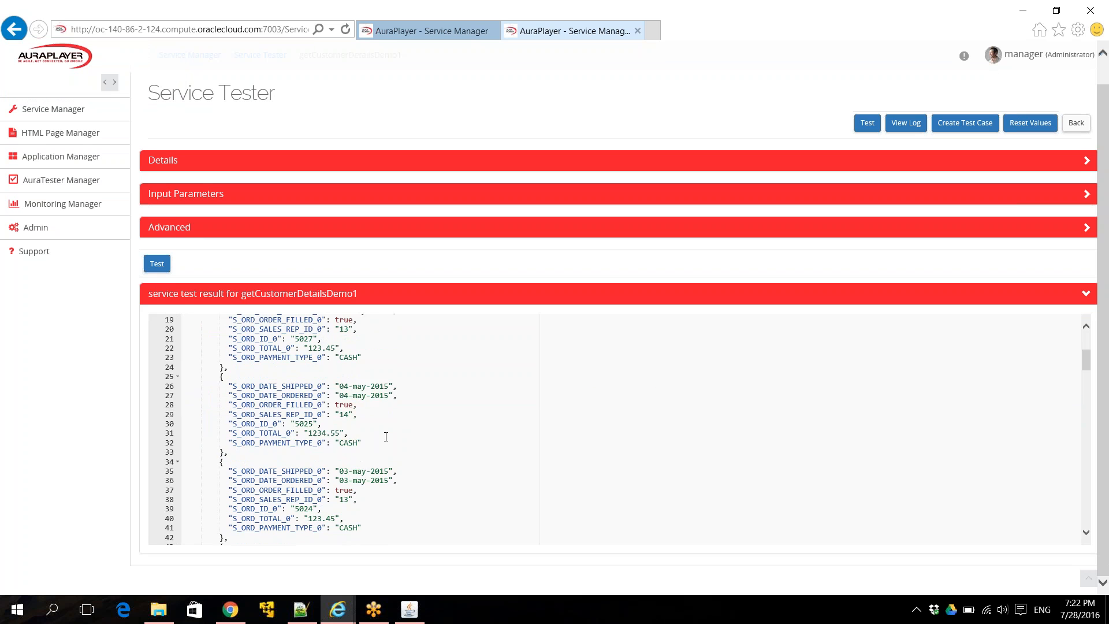
scroll(386, 437, up, 6)
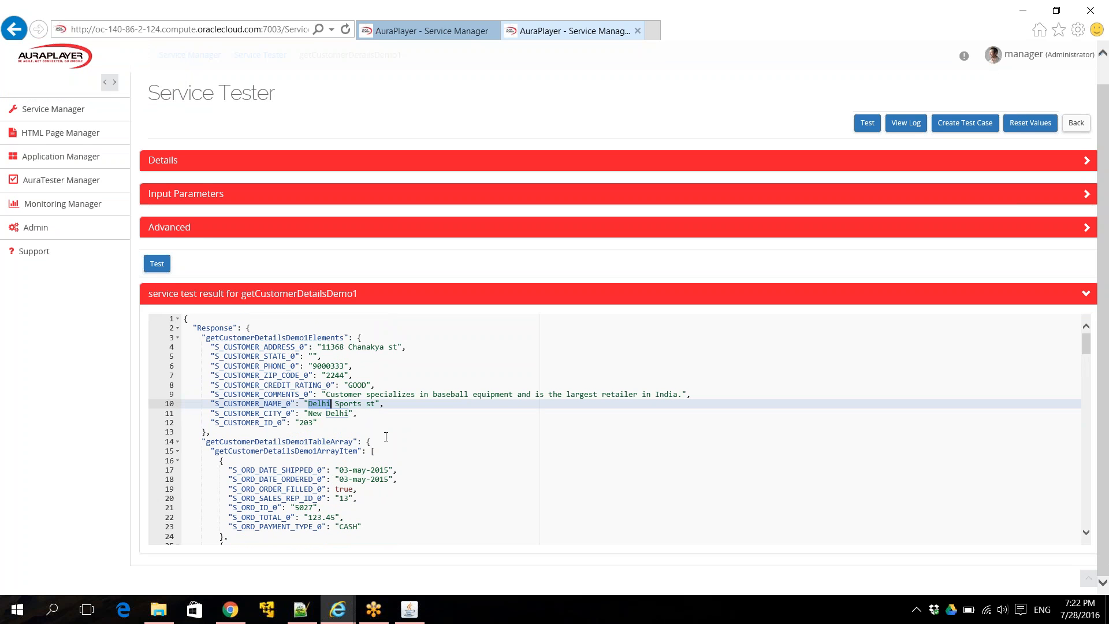
click(604, 194)
- Change the customer Id from 203 to 205 and run the test
click(793, 307)
key(BackSpace)
text(5)
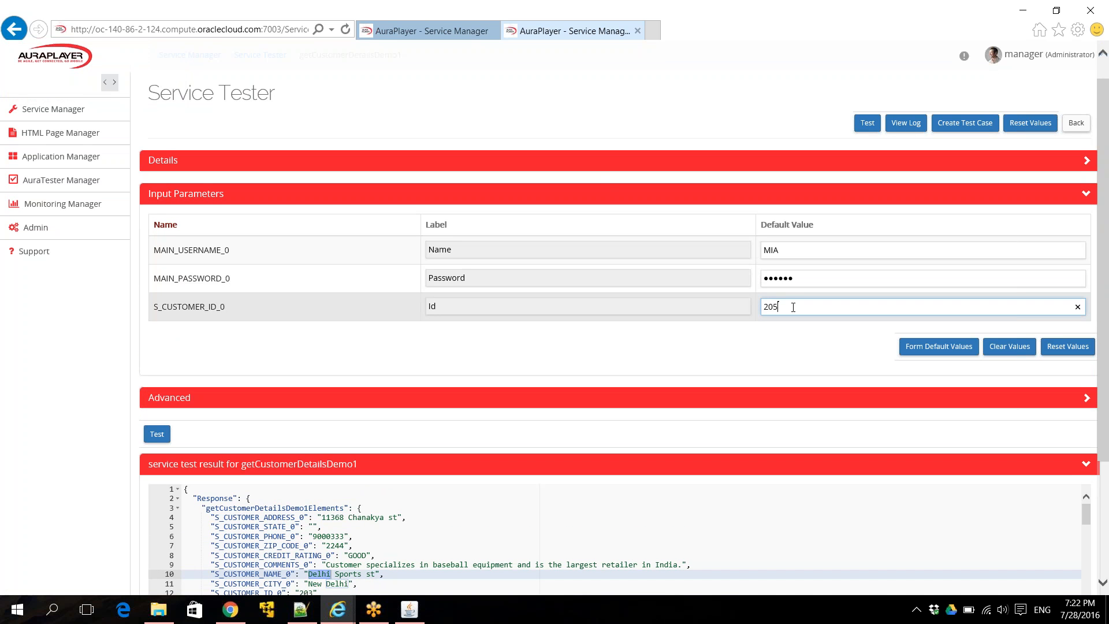
click(154, 439)
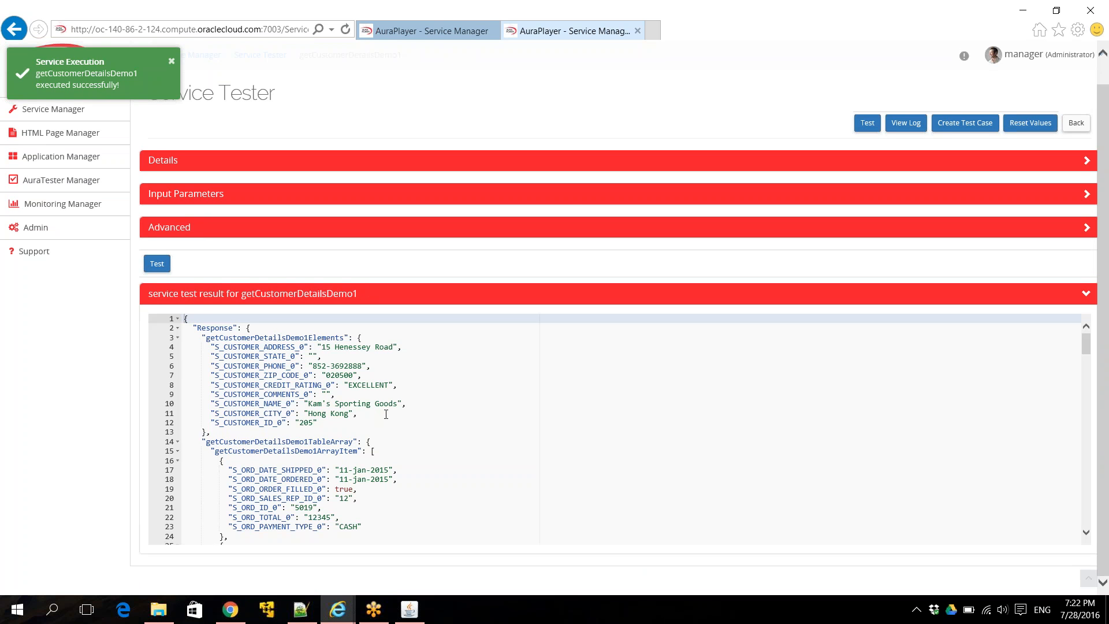
- Test customer Id 333333 and highlight the resulting FRM-40301 no-records message
click(575, 201)
double_click(832, 306)
text(333333)
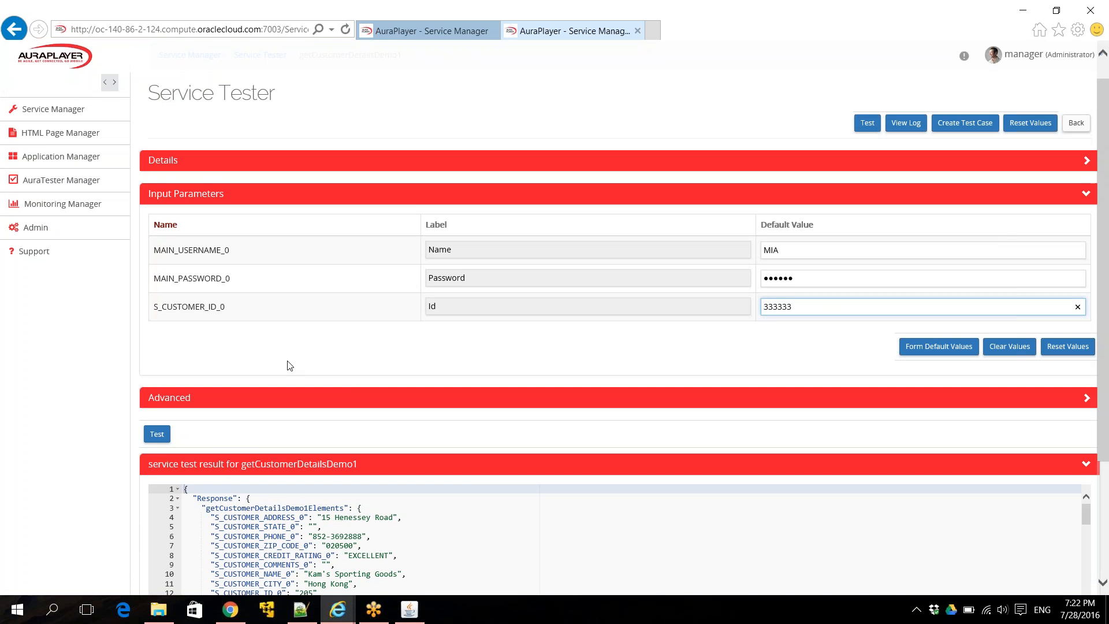
click(156, 433)
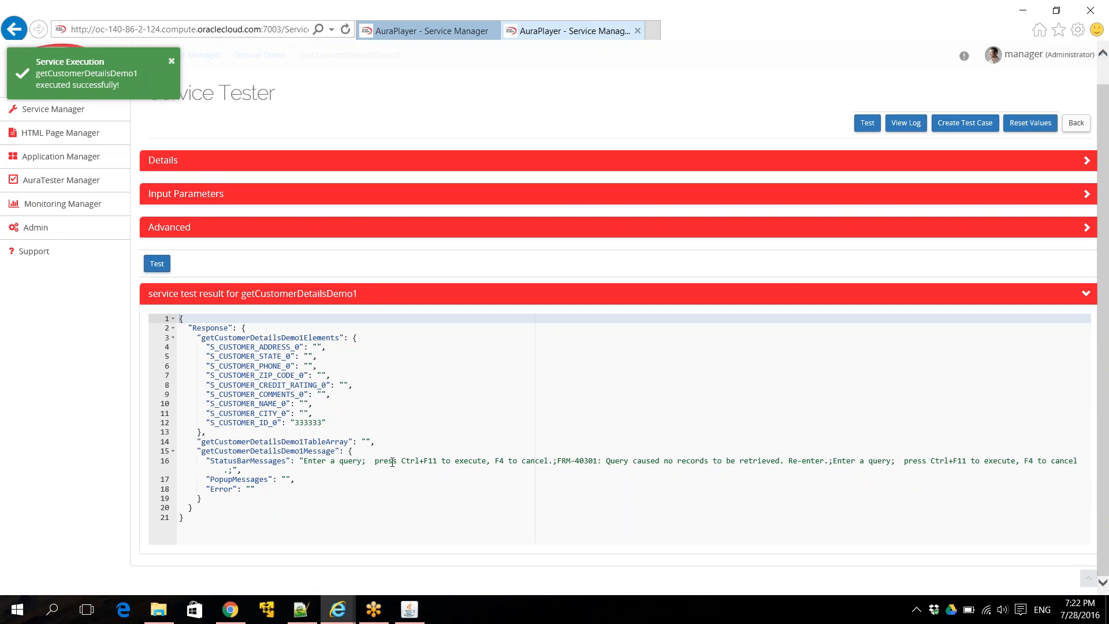
drag(557, 461, 795, 463)
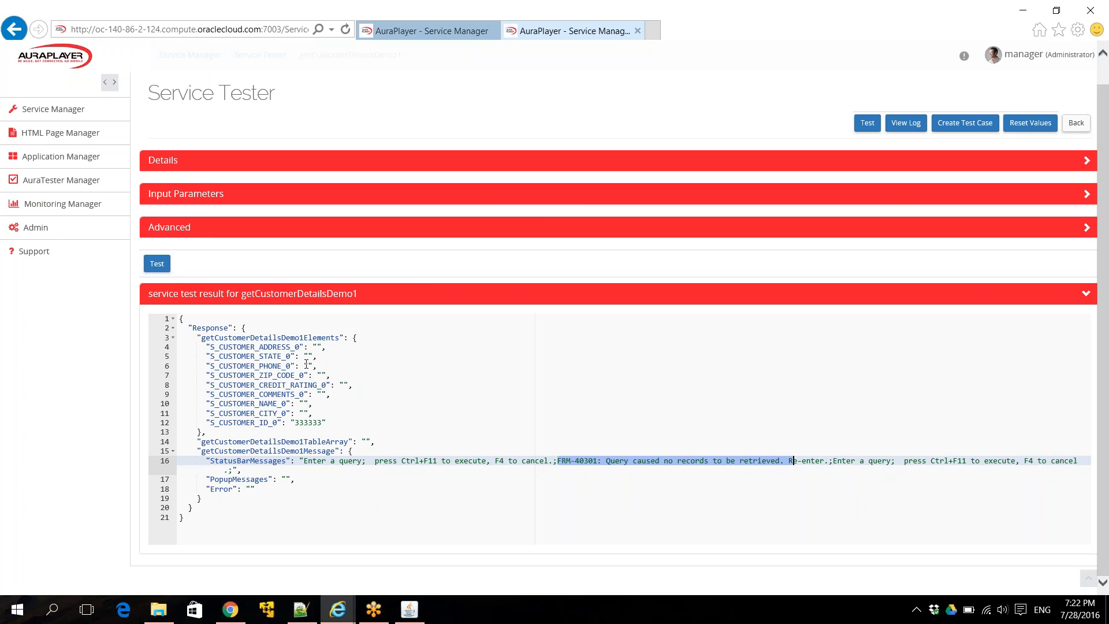
- Replace customer Id 333333 with fff, run the test, and highlight the FRM-40356 invalid-number message
click(578, 196)
click(785, 306)
double_click(786, 306)
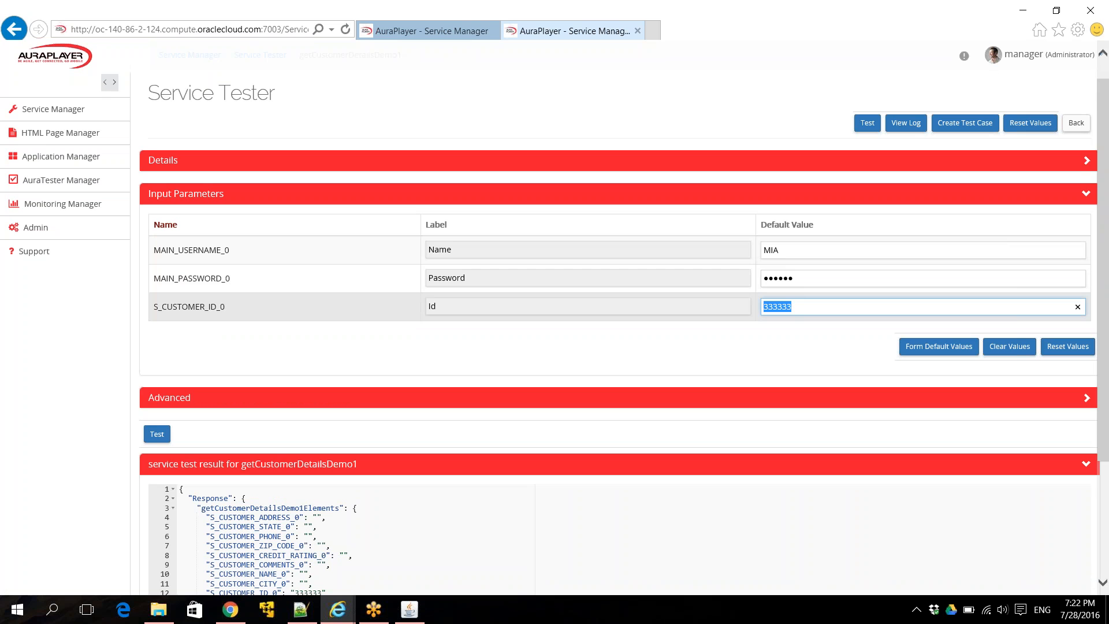
text(fff)
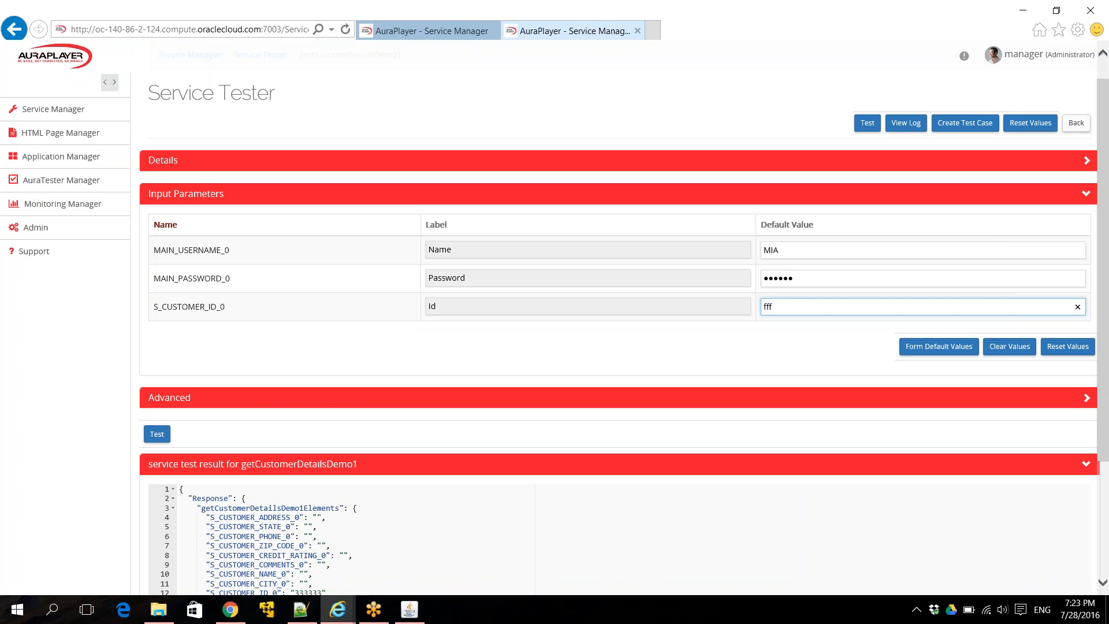
click(157, 435)
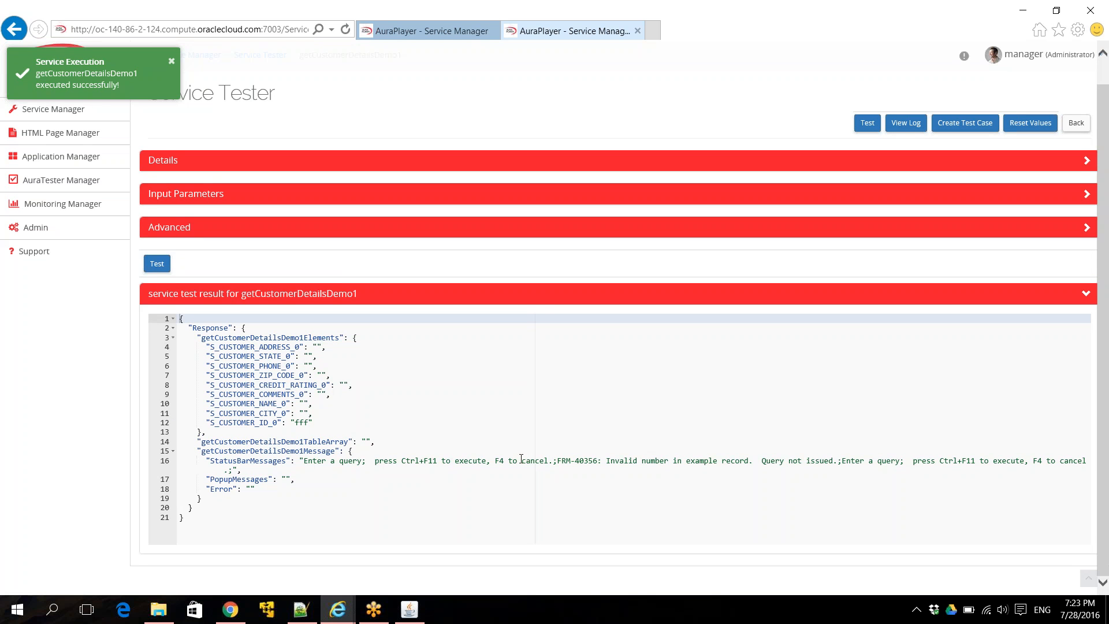
drag(558, 461, 839, 461)
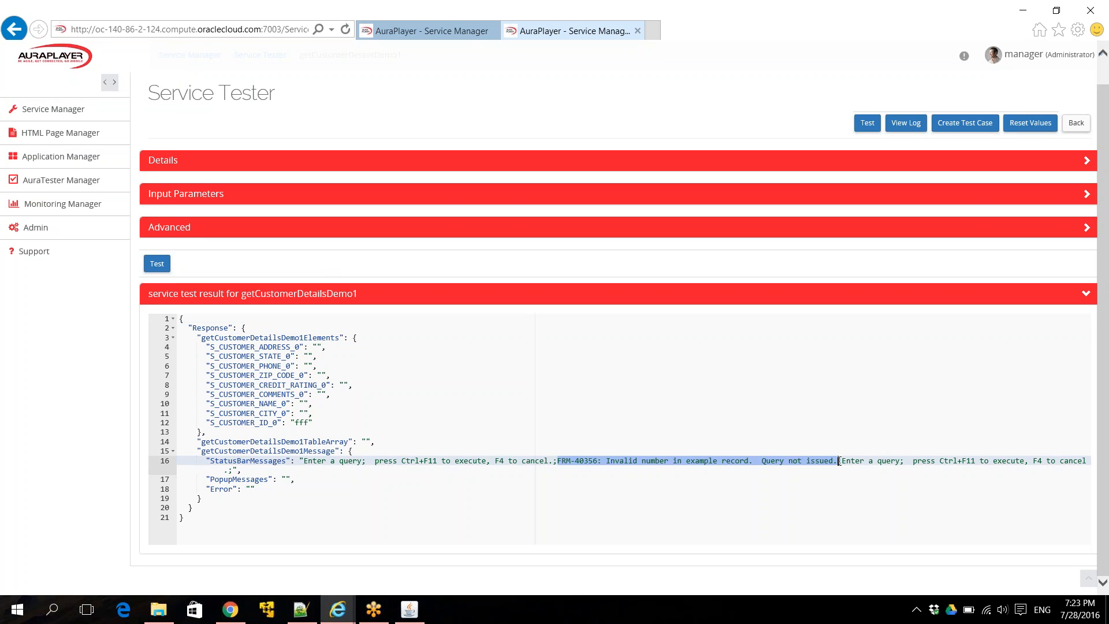